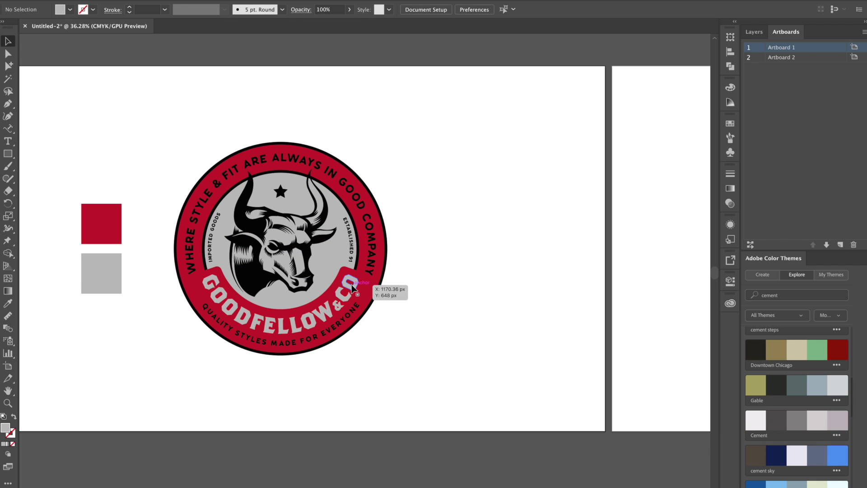
Ungroup the finished bull badge artwork so its curved red banner can be selected on its own.
scroll(352, 284, "up", 3)
left_click_drag(261, 248, 342, 267)
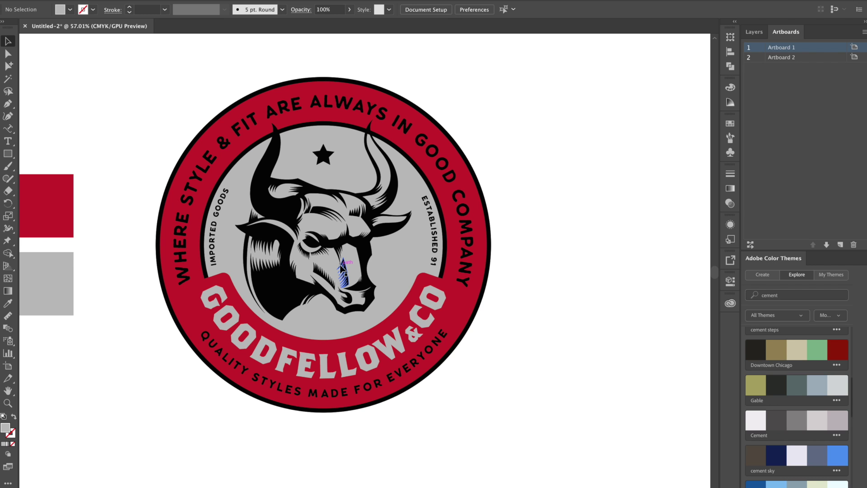
left_click(246, 318)
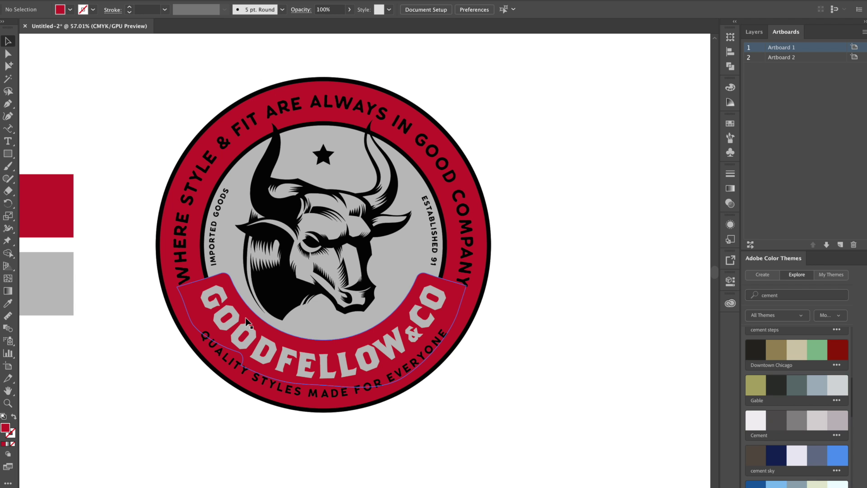
left_click(246, 319)
right_click(245, 318)
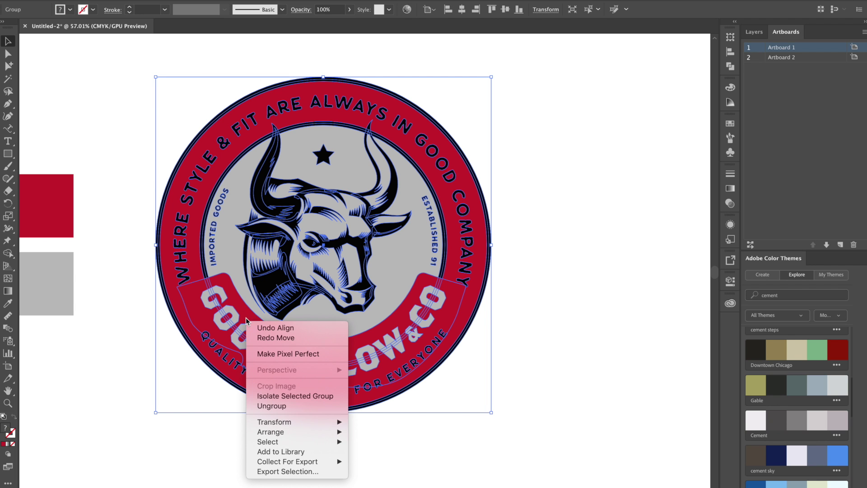
left_click(284, 405)
left_click(585, 350)
left_click(381, 324)
right_click(381, 323)
left_click(419, 414)
left_click(495, 386)
Move the curved red banner off the badge to expose its shape, and undo the move.
left_click_drag(204, 289, 532, 304)
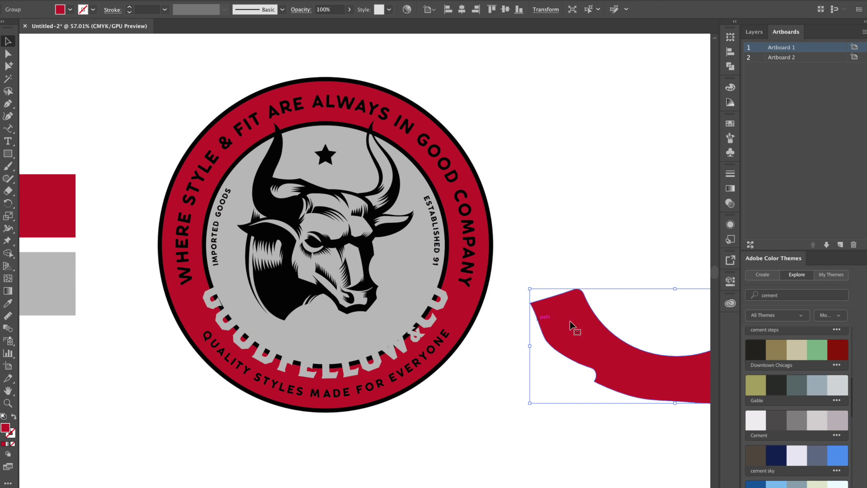
key("ctrl+z")
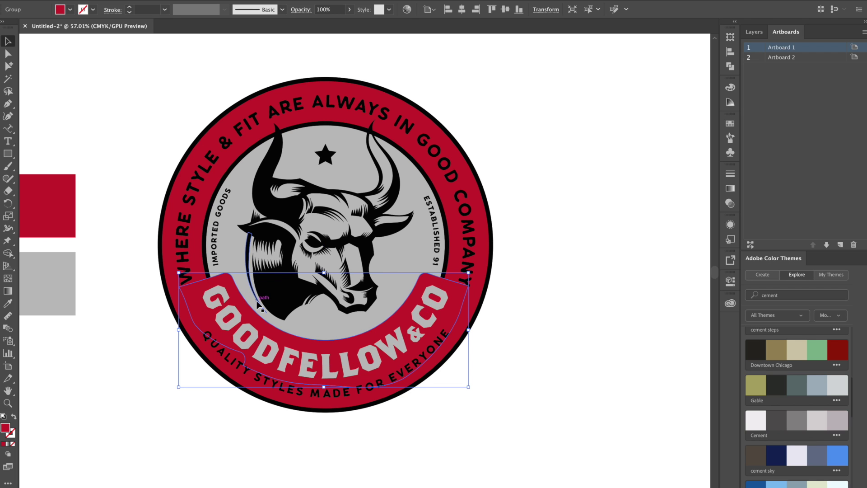
left_click(518, 329)
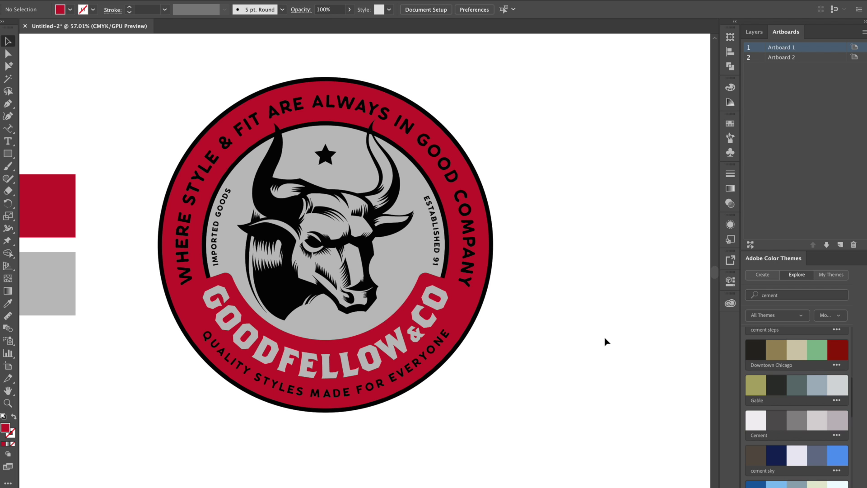
Draw a red circle about 555 px in diameter on the second artboard and centre it on the artboard.
key("shift+Page_Down")
key("l")
left_click_drag(297, 164, 517, 340)
key("v")
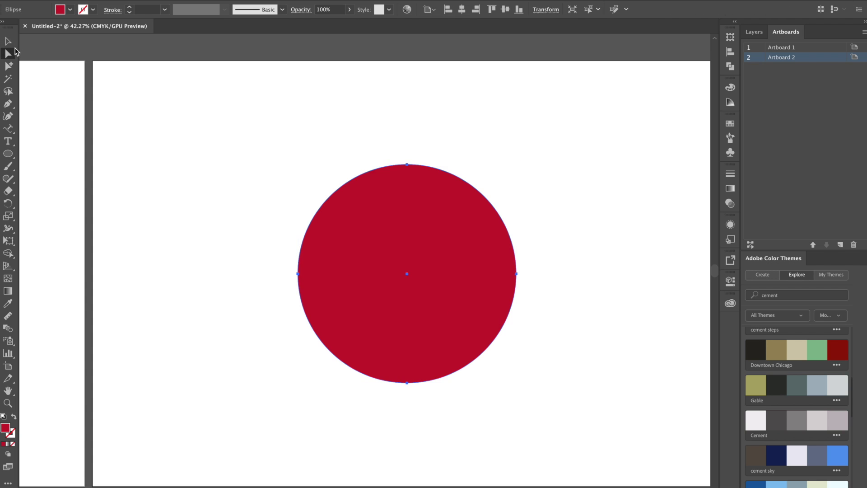
left_click(478, 12)
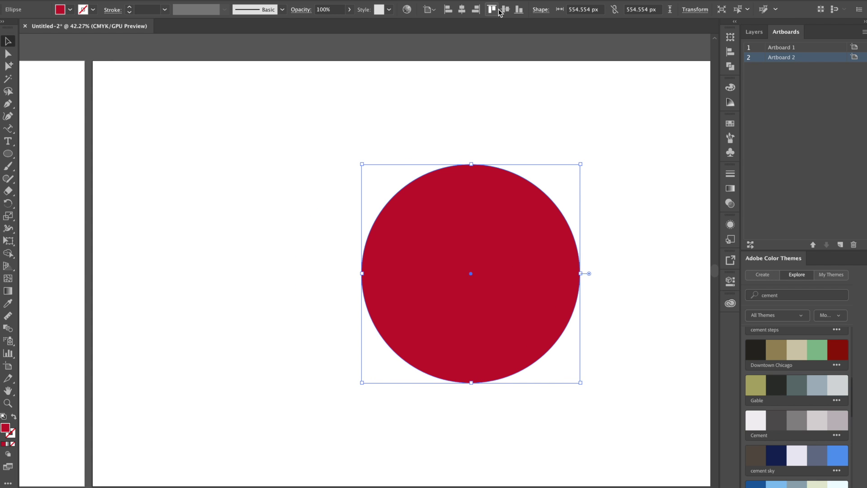
left_click(270, 159)
mouse_move(269, 160)
left_mouse_down()
mouse_move(576, 155)
mouse_move(261, 146)
mouse_move(270, 145)
left_mouse_up()
left_click_drag(539, 144, 458, 166)
left_click(474, 235)
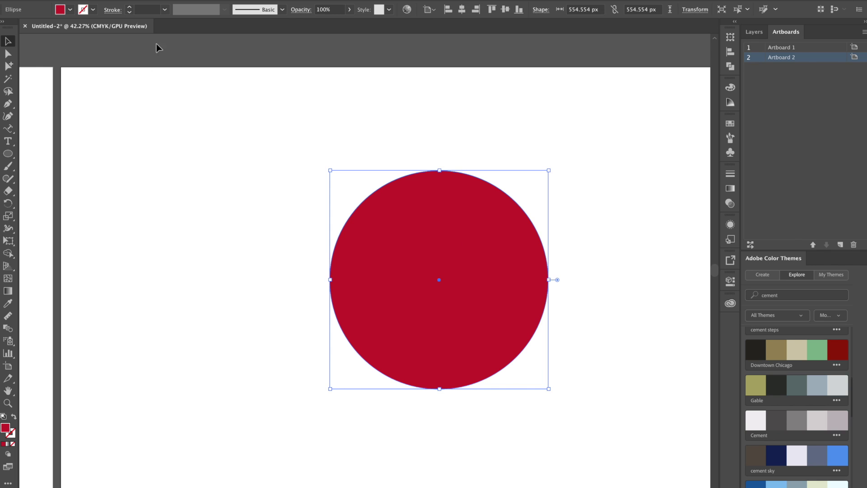
Give the red circle an 8 pt black stroke.
left_click(129, 7)
left_click(128, 7)
left_click(129, 7)
left_click(129, 7)
left_click(129, 7)
left_click(129, 7)
left_click(128, 7)
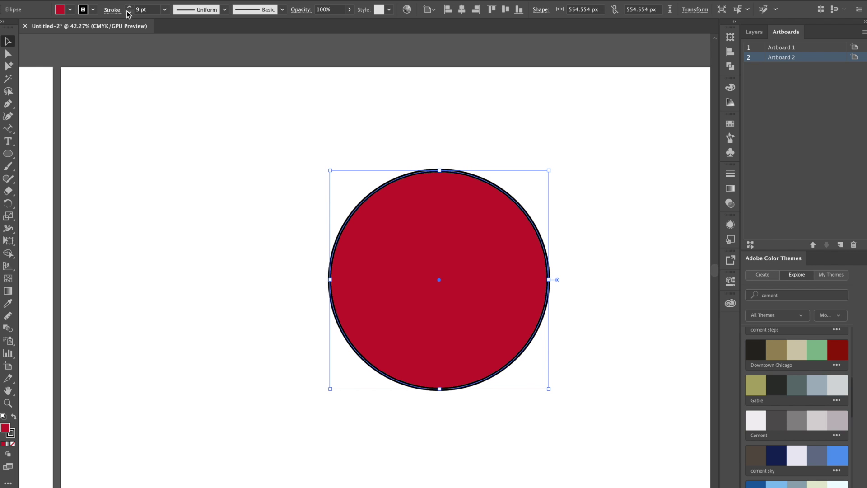
left_click(206, 124)
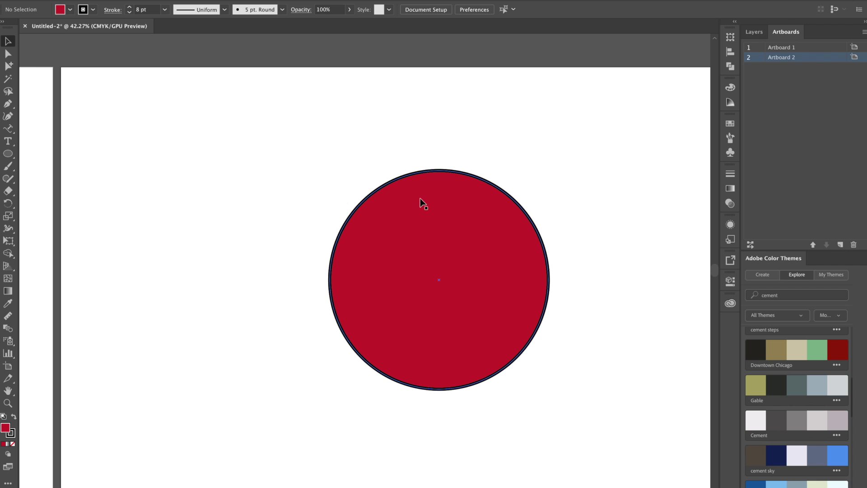
Duplicate the circle in place and shrink the copy about its centre to about 415 px in diameter.
left_click_drag(343, 189, 606, 435)
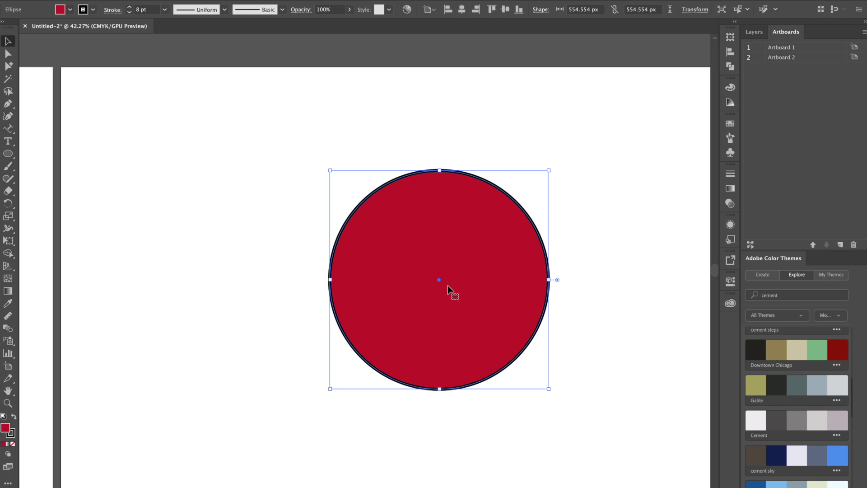
key("a")
key("v")
key("a")
key("v")
left_click_drag(548, 171, 525, 196)
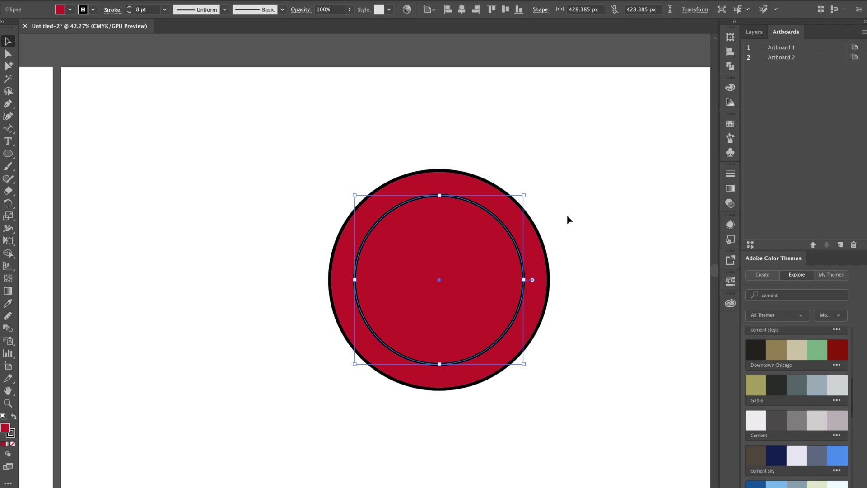
Fill the inner circle with a light grey swatch.
scroll(568, 219, "up", 3)
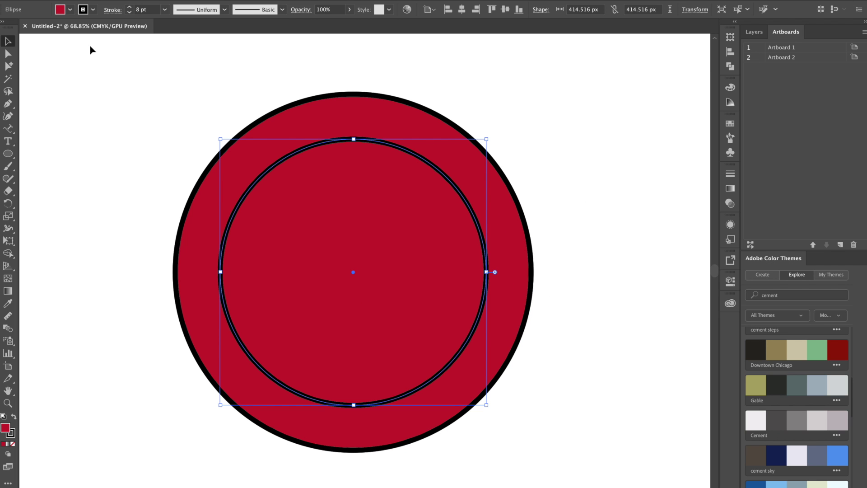
left_click(70, 9)
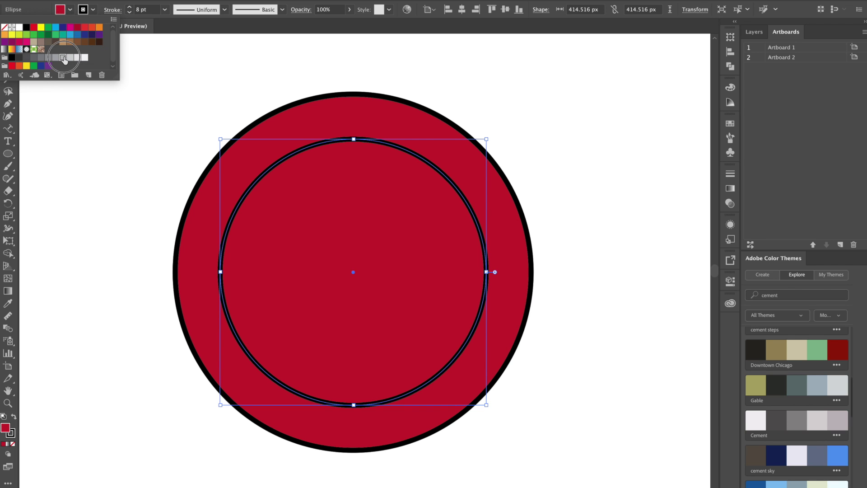
left_click(63, 58)
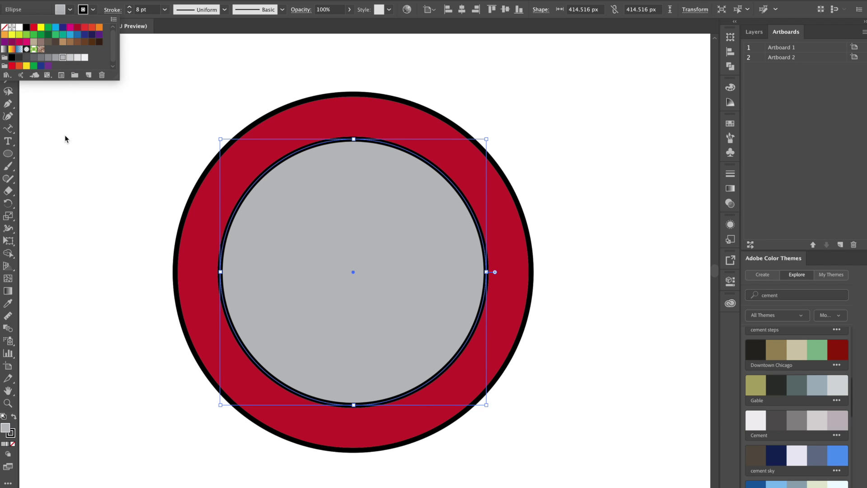
left_click(69, 58)
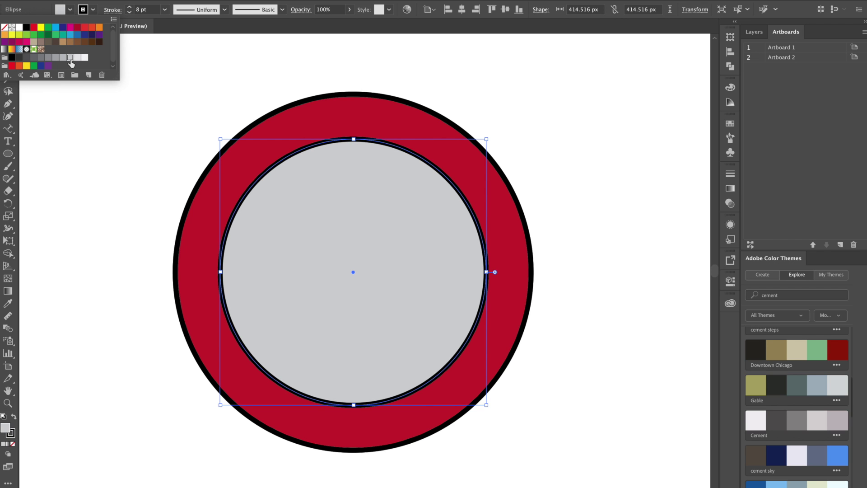
left_click(397, 73)
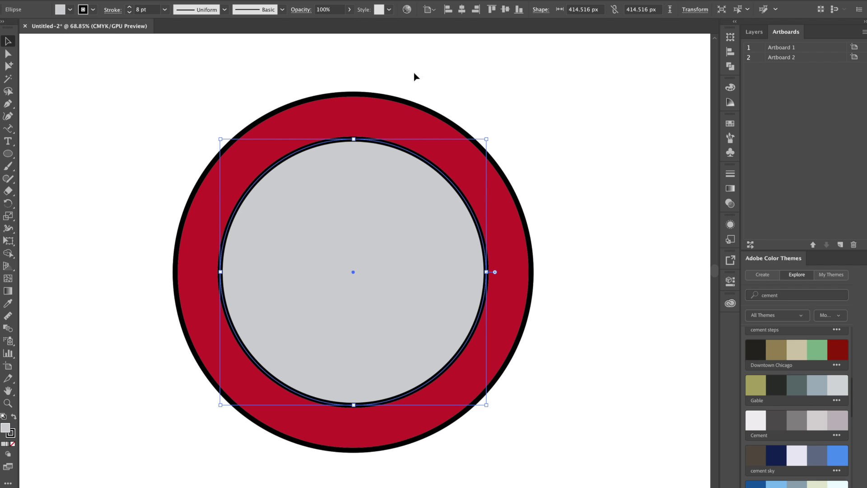
left_click(415, 77)
Group the two circles to centre them together on the artboard, and release the group.
left_click_drag(558, 81, 145, 426)
key("ctrl+g")
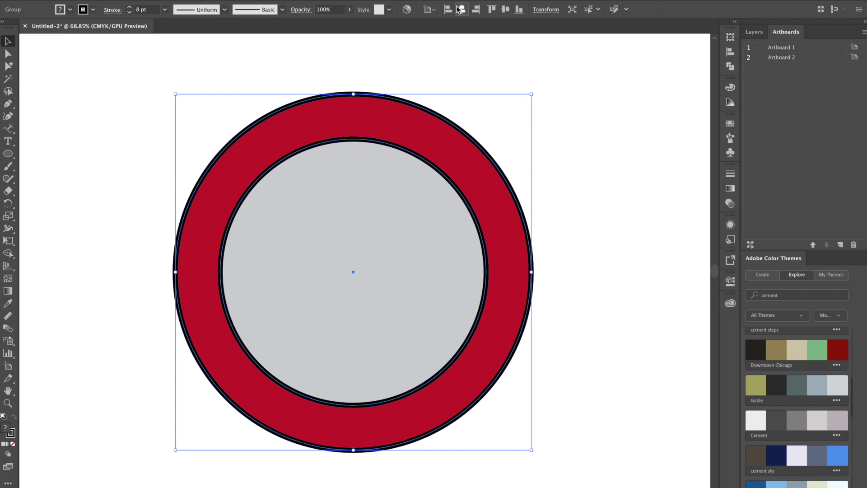
left_click(519, 9)
left_click(508, 9)
right_click(348, 211)
left_click(362, 296)
left_click(600, 225)
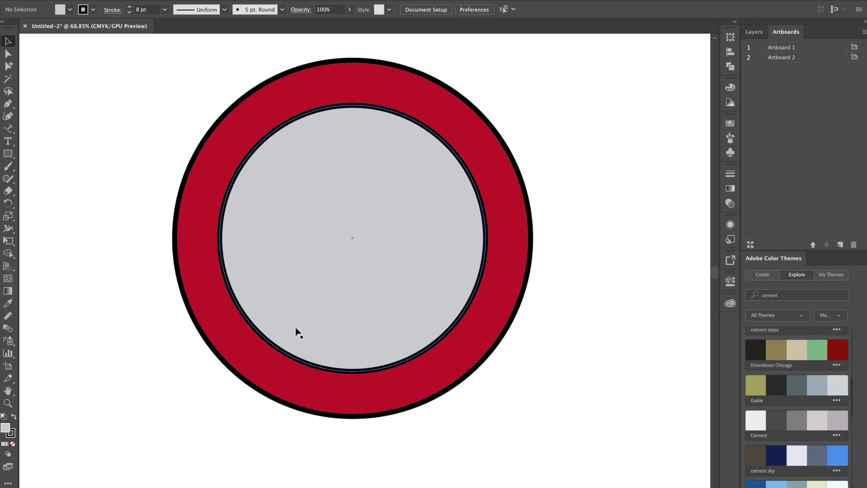
Draw a wide rectangle across the lower part of the inner circle and centre it horizontally.
key("m")
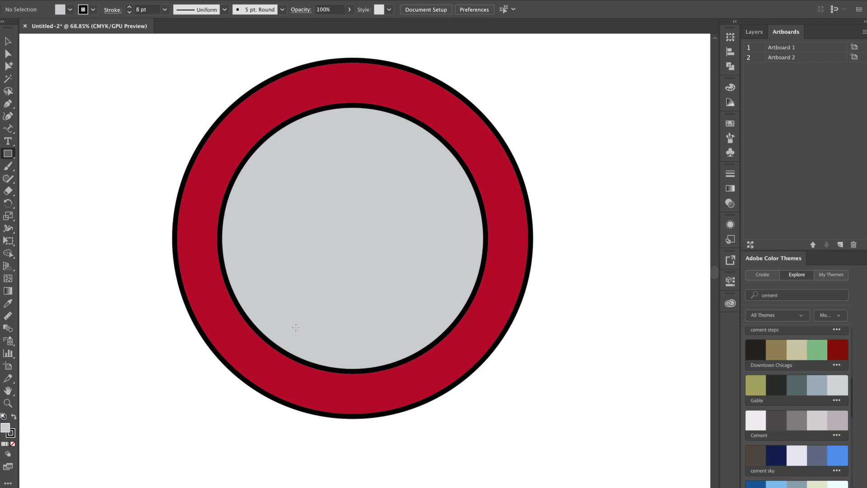
left_click_drag(243, 294, 450, 353)
key("v")
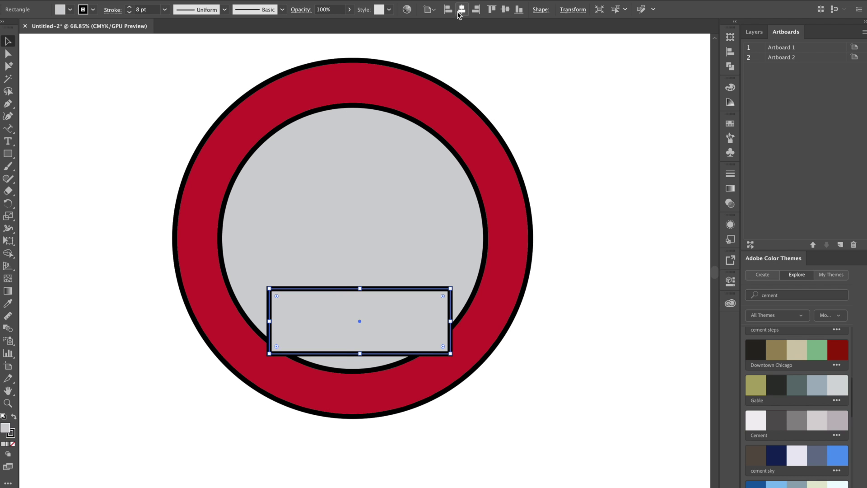
left_click(461, 10)
Fill the rectangle with the red sampled from the outer ring and remove its stroke.
left_click(10, 303)
left_click(197, 223)
left_click(8, 43)
left_click(93, 10)
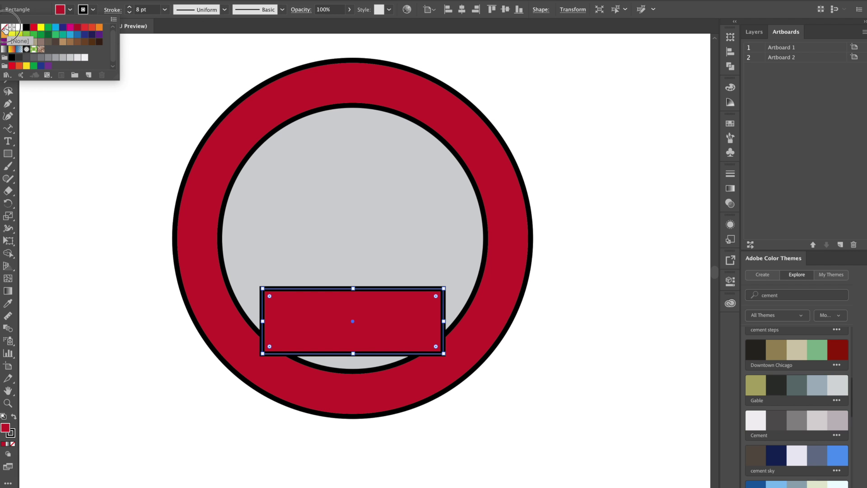
left_click(6, 29)
left_click(359, 303)
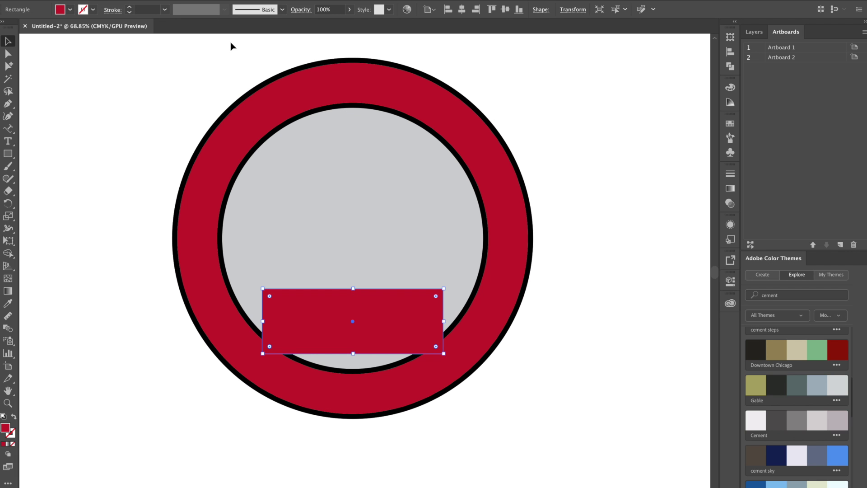
Apply an Arc warp to the red rectangle with a horizontal bend of about -59%.
left_click(224, 1)
mouse_move(242, 131)
left_click(417, 131)
left_click(417, 133)
left_click_drag(100, 91, 70, 90)
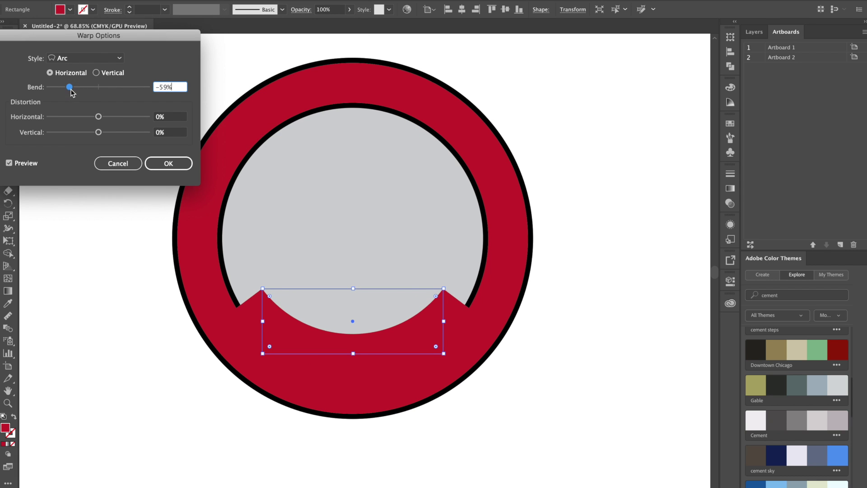
key("Return")
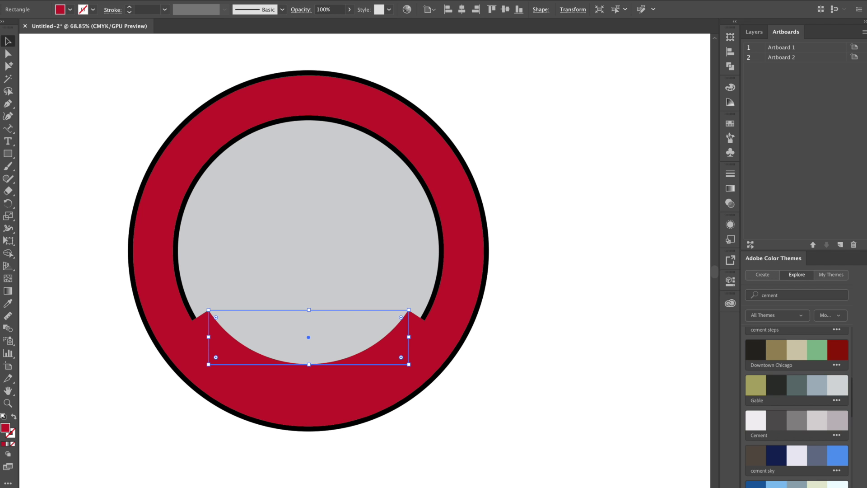
Expand the appearance of the warped rectangle to turn it into a real banner path.
left_click(131, 1)
left_click(159, 91)
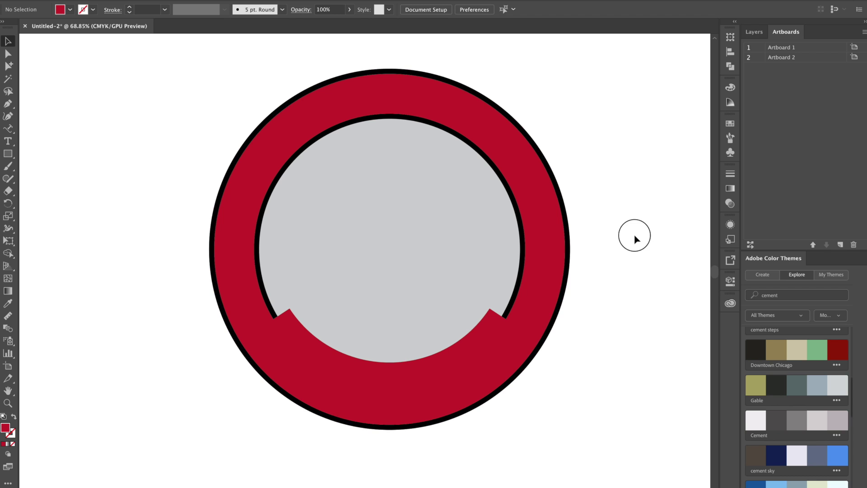
left_click_drag(634, 236, 573, 244)
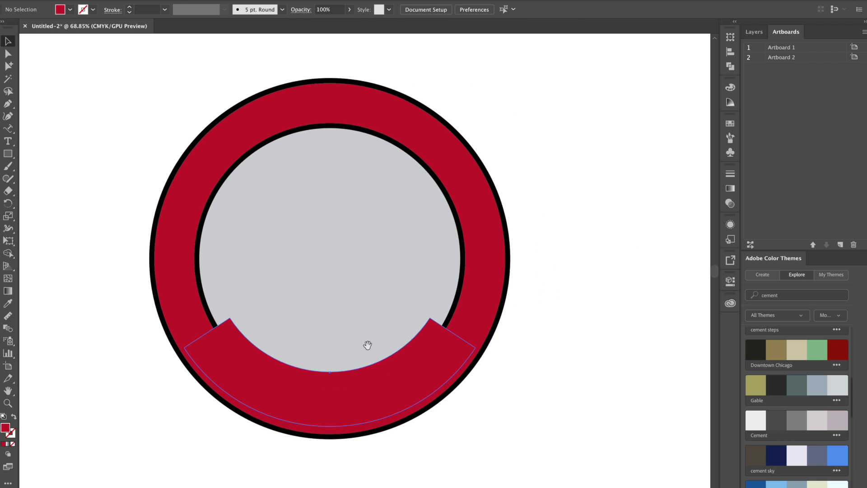
Copy the grey inner circle, paste it in front and bring the copy above the red banner.
left_click(295, 235)
key("super+c")
key("super+f")
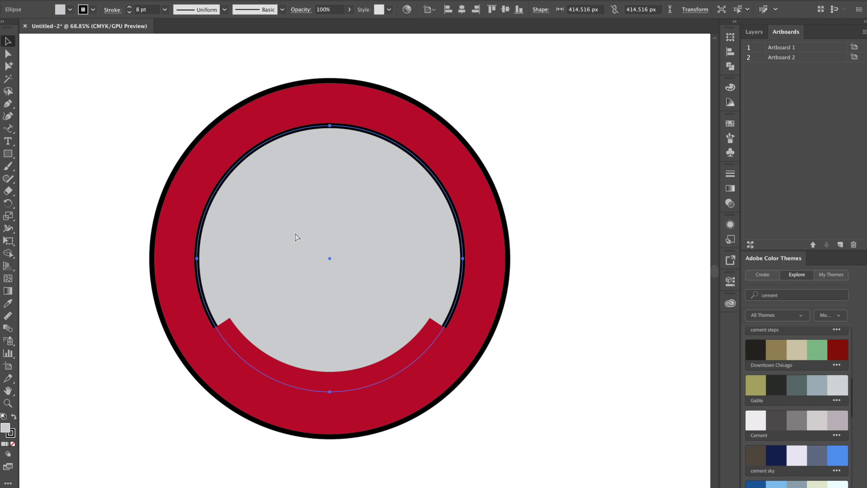
key("super+shift+]")
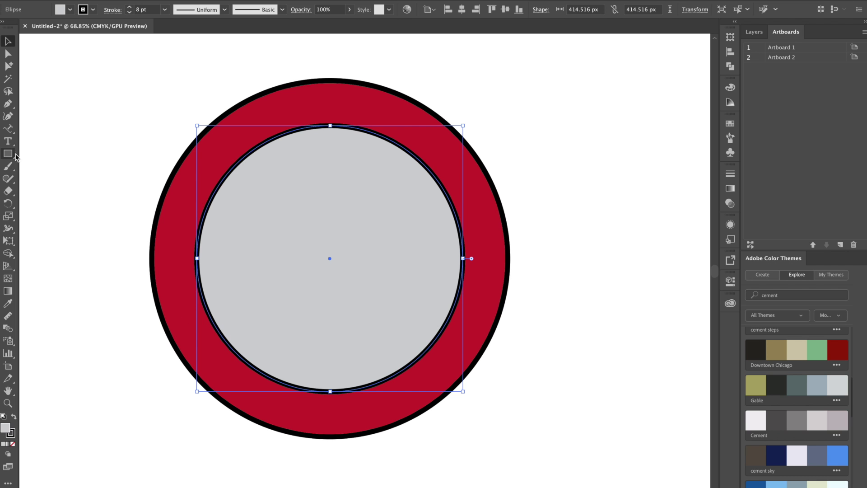
Turn the copied circle into a type path and replace its placeholder text with "GOODFELLOW & CO".
left_click(10, 130)
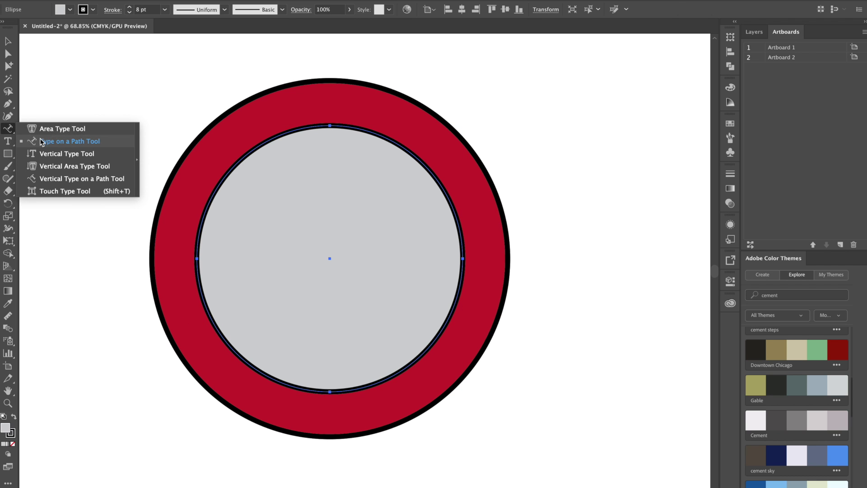
left_click(53, 141)
left_click(252, 147)
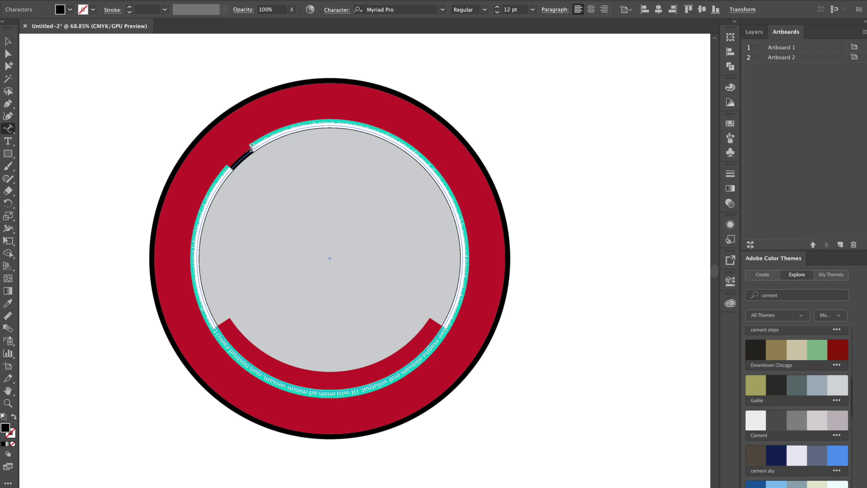
key("BackSpace")
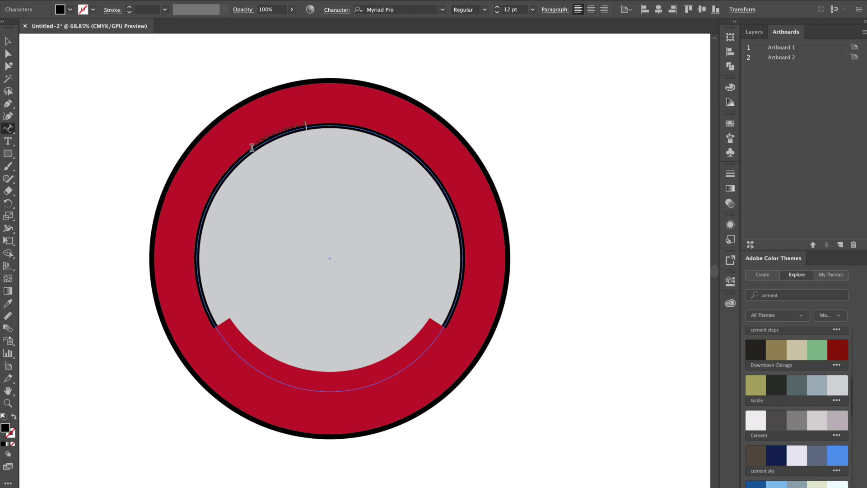
Set the GOODFELLOW & CO text to 46 pt in the Brothers OT Bold font.
key("ctrl+a")
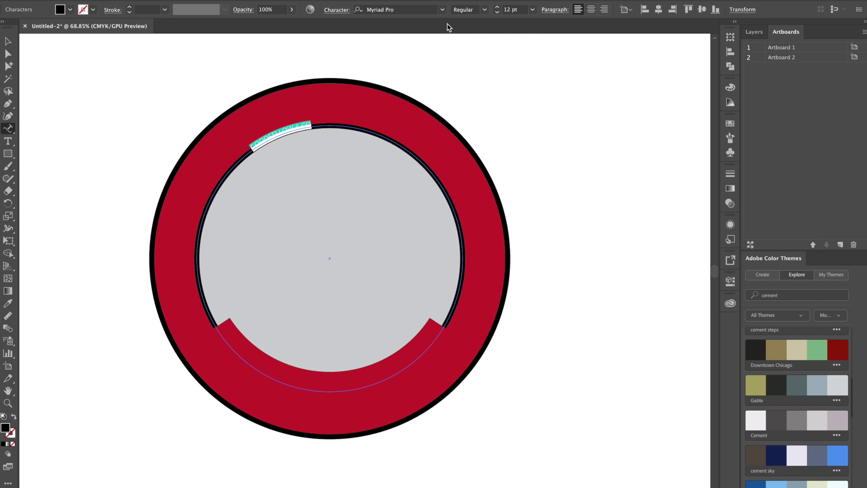
left_click(500, 9)
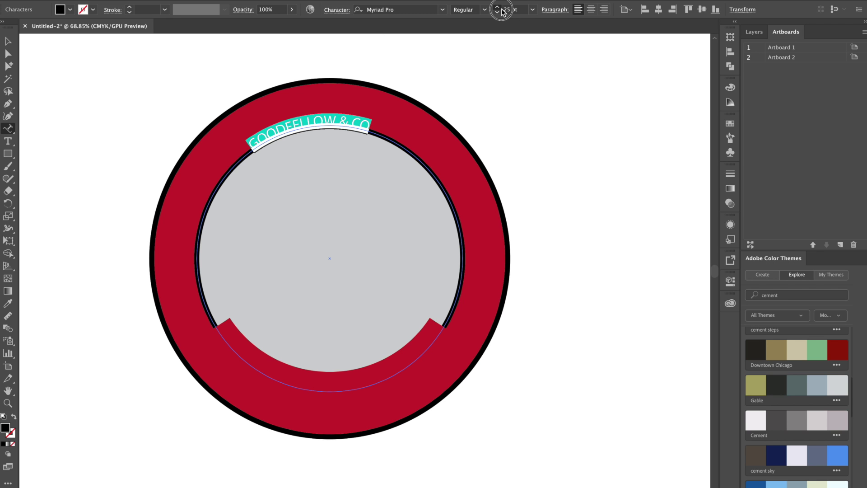
scroll(503, 10, "up", 2)
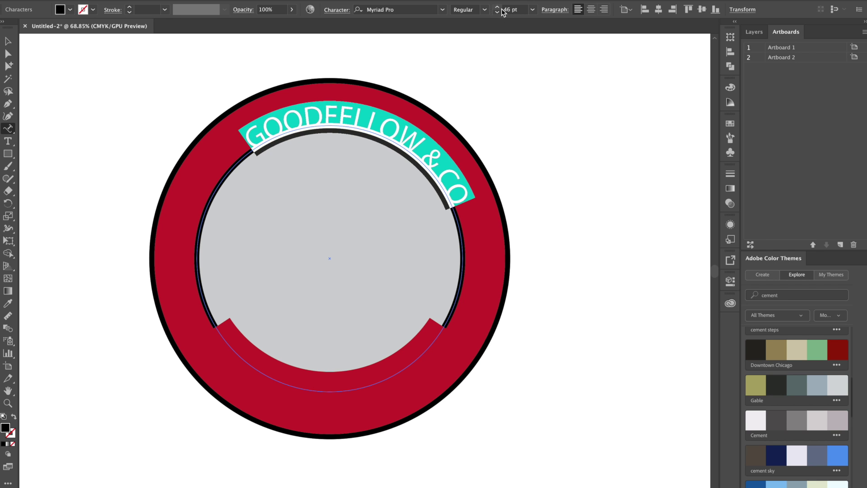
left_click(391, 10)
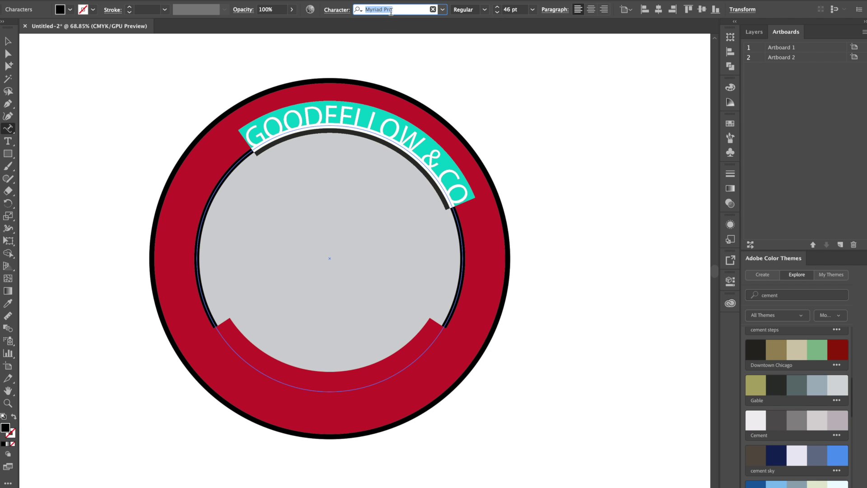
type("brother")
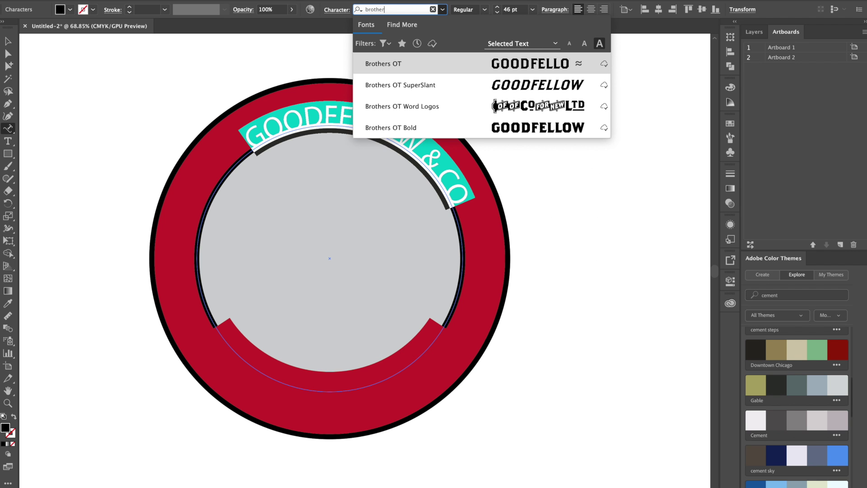
left_click(414, 127)
Flip the path text to the inside of the circle's lower arc and centre it.
left_click(8, 41)
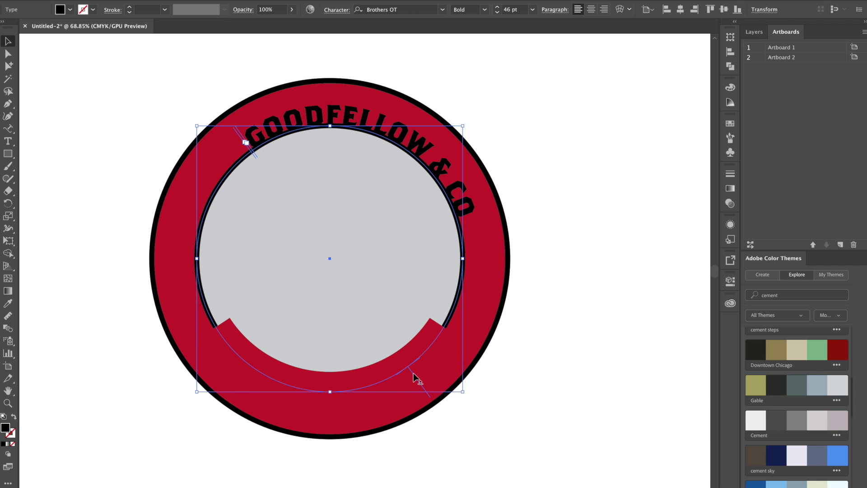
left_click_drag(412, 372, 231, 318)
key("ctrl+shift+c")
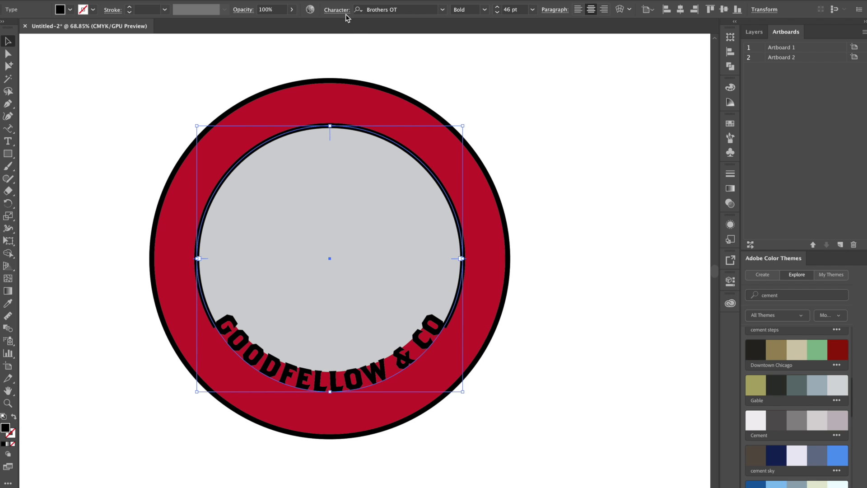
Lower the curved text onto the banner with a baseline shift of -19 pt.
left_click(337, 9)
left_click(244, 104)
left_click(244, 105)
left_click(245, 105)
left_click(244, 105)
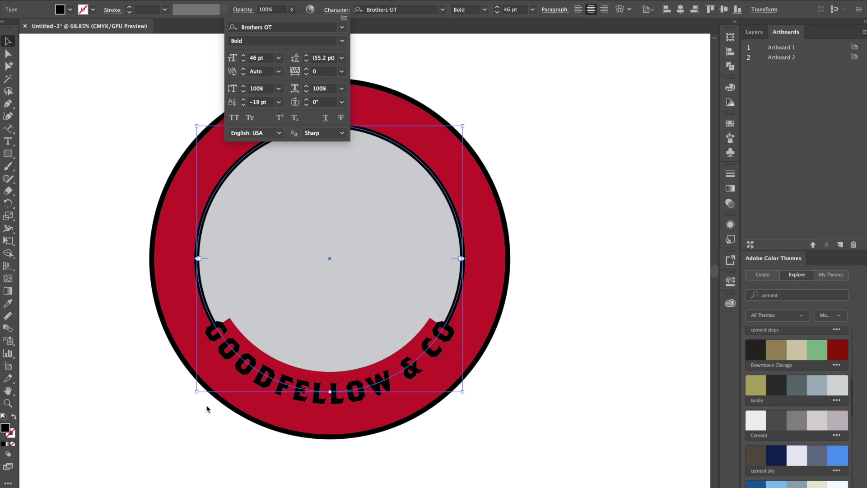
left_click(336, 9)
Tighten the tracking of the curved text until it fits between the banner's ends.
scroll(319, 266, "down", 3)
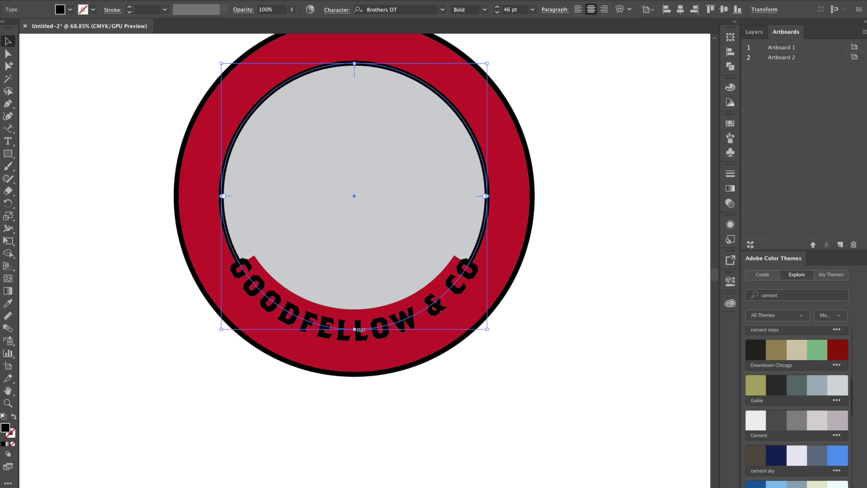
key("alt+Left")
key("alt+Left")
key("alt+Left")
key("alt+Left")
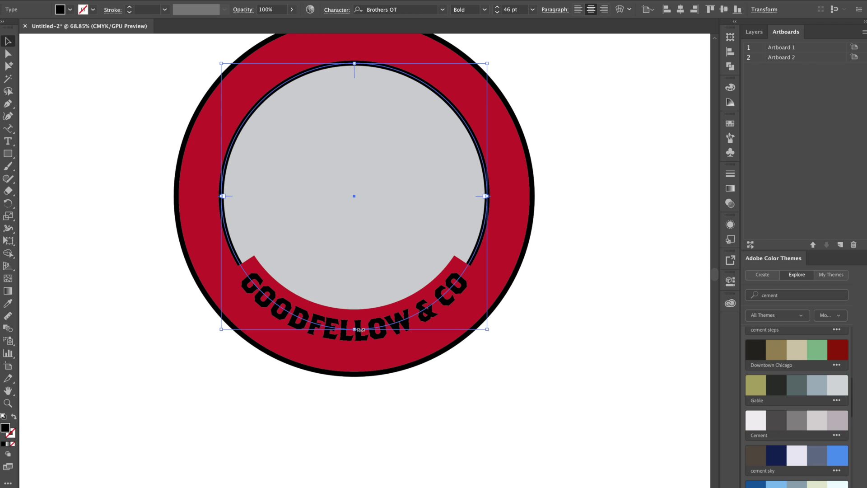
left_click(548, 361)
Enlarge the red banner around the text and centre it horizontally on the outer ring.
left_click(458, 261)
left_click_drag(499, 253, 522, 233)
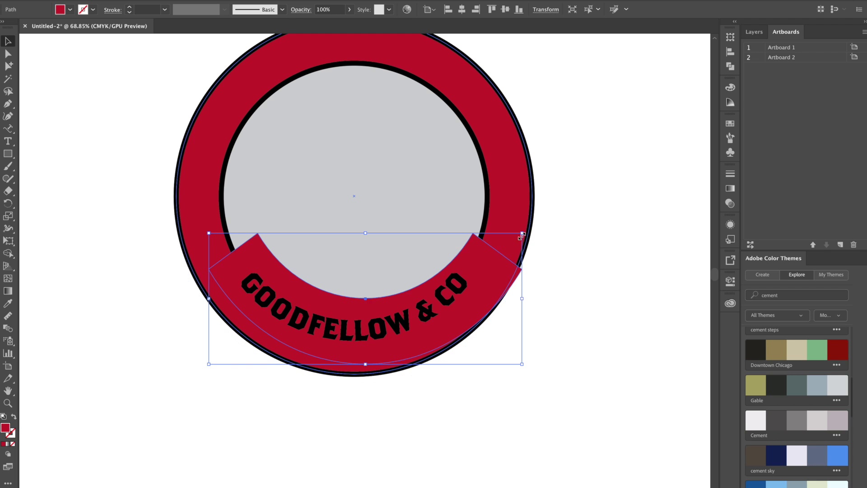
left_click_drag(494, 262, 490, 253)
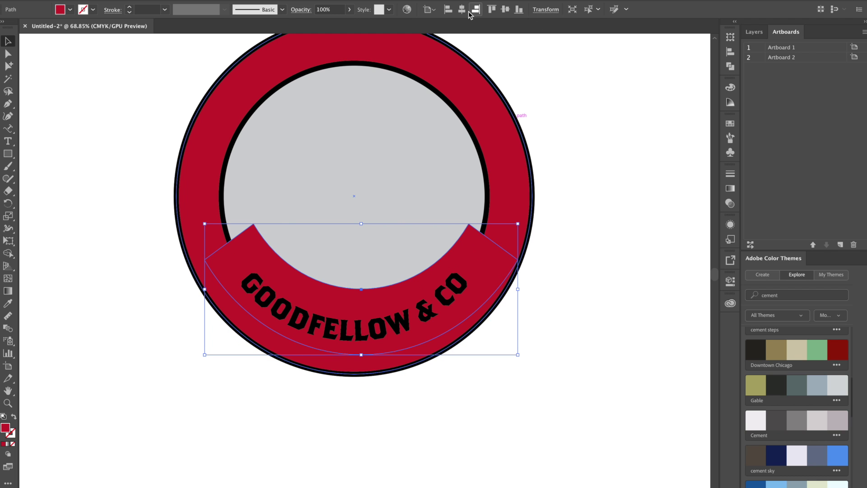
left_click(462, 10)
left_click(645, 198)
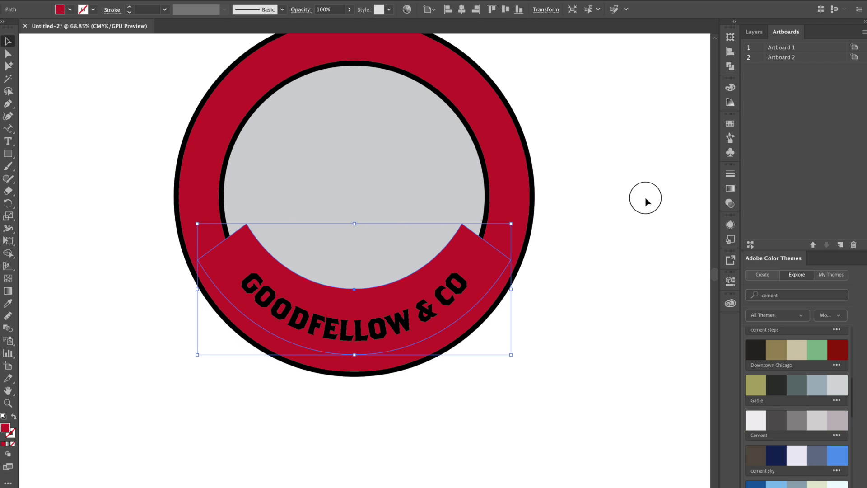
Round the two upper corners of the red banner with the Direct Selection tool.
left_click(478, 260)
key("a")
left_click_drag(250, 242, 253, 248)
left_click(545, 234)
key("v")
Increase the font size of the curved GOODFELLOW & CO text in small increments.
left_click(357, 313)
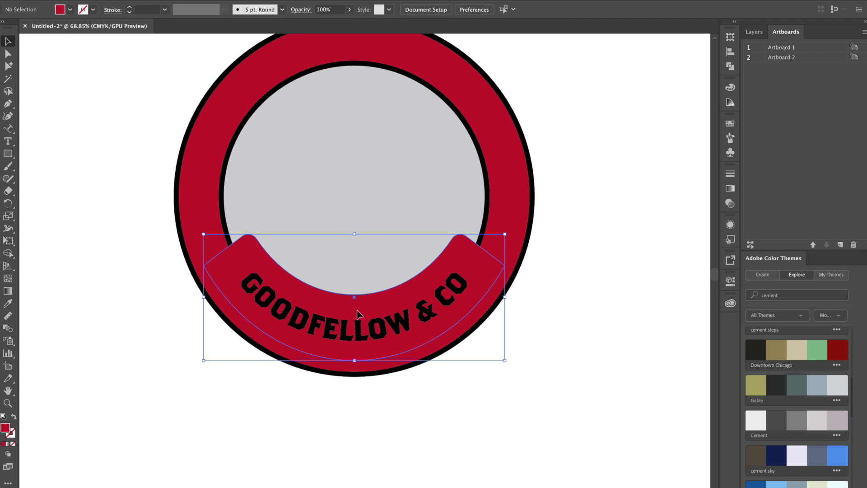
left_click(358, 334)
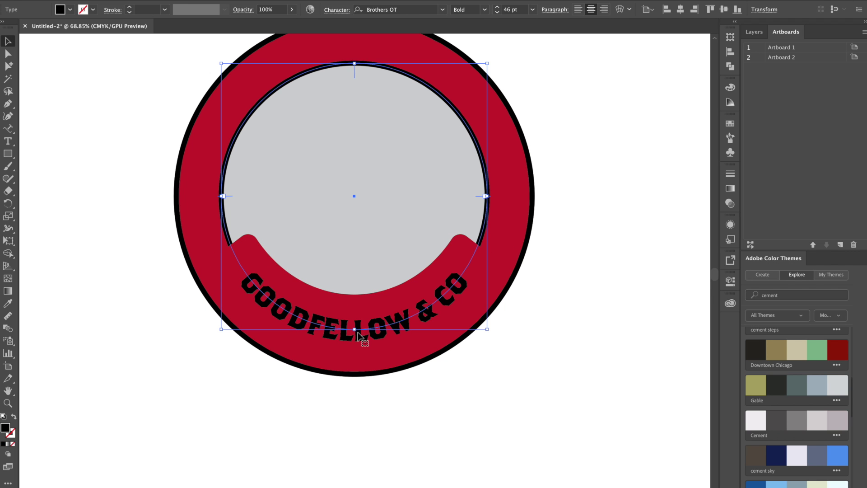
left_click(493, 6)
left_click(493, 6)
left_click(494, 6)
left_click(493, 6)
Draw a yellow rectangle across the lower part of the grey circle and place it behind the text.
left_click_drag(200, 275, 462, 342)
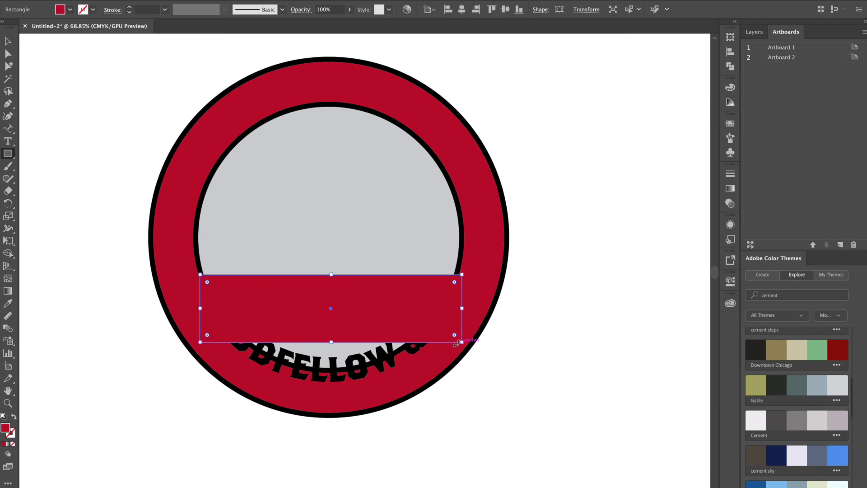
left_click(7, 41)
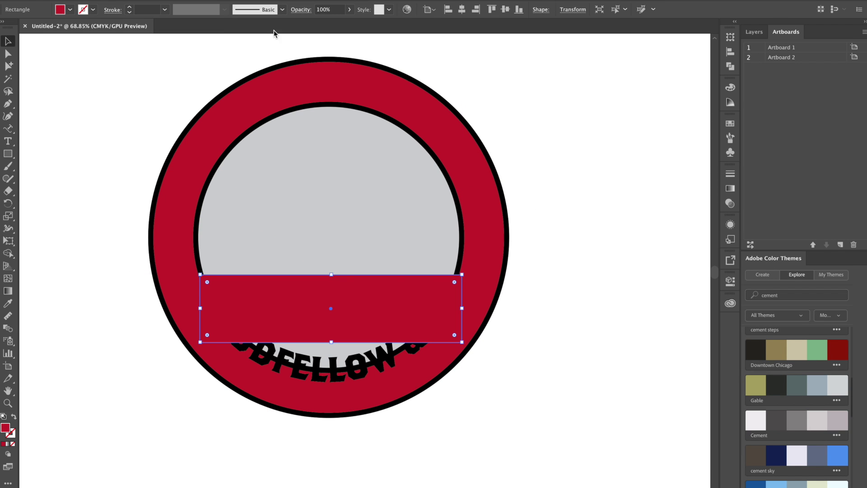
left_click(69, 9)
left_click(55, 57)
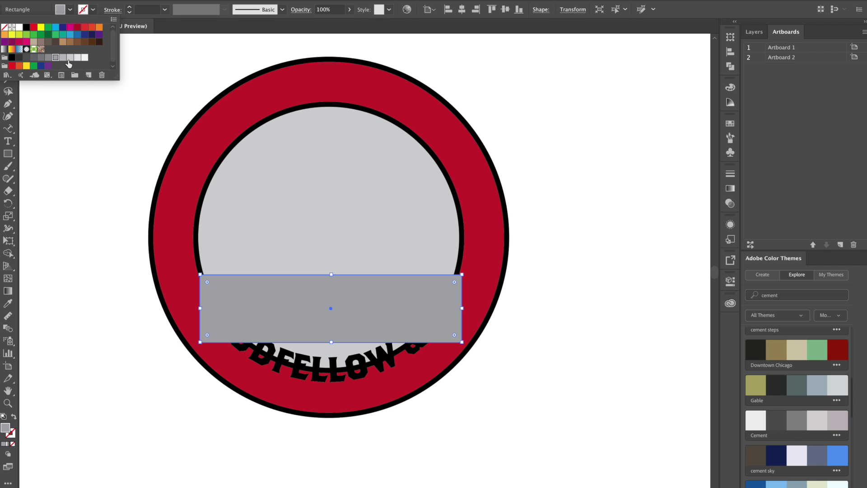
left_click(27, 66)
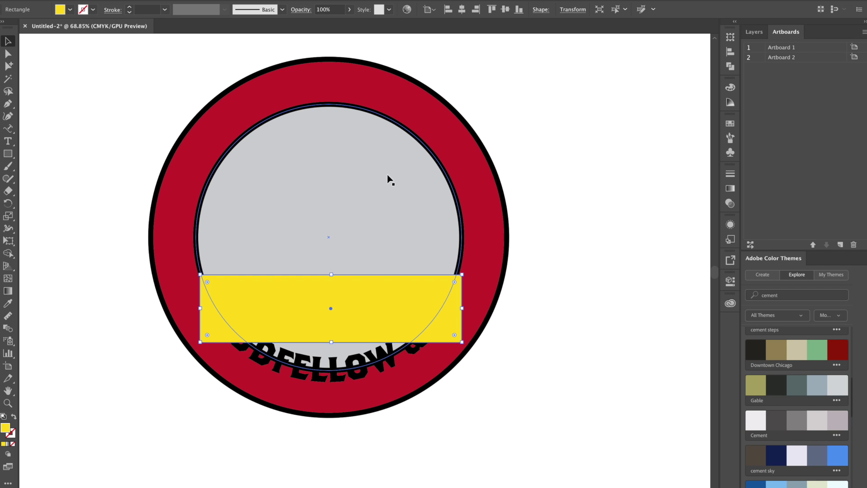
key("ctrl+bracketleft")
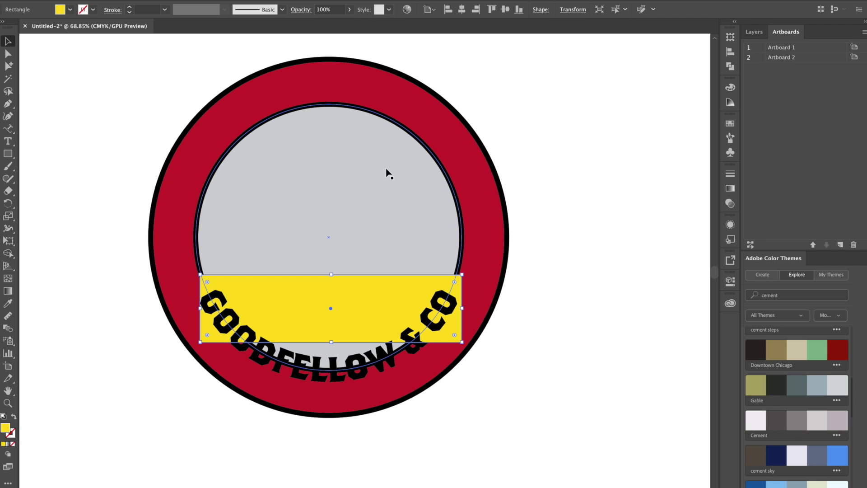
Apply an Arc warp to the yellow rectangle with a horizontal bend of about -81%.
left_click_drag(228, 1, 245, 125)
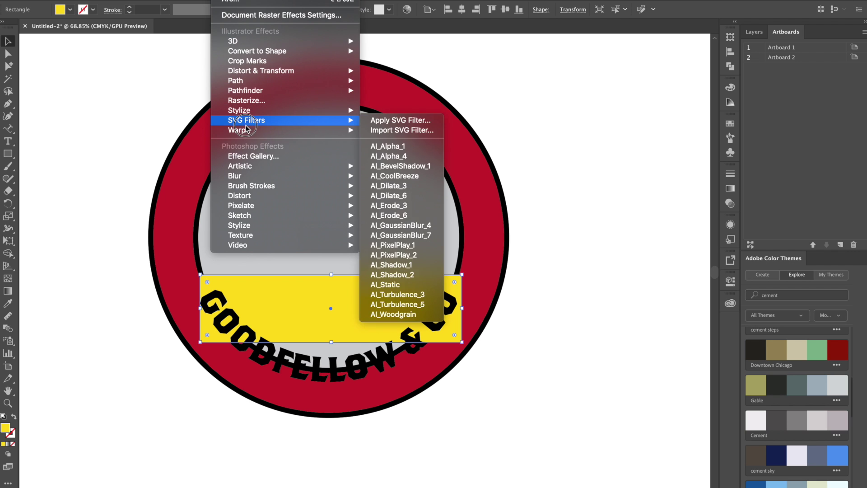
mouse_move(246, 130)
left_click(391, 131)
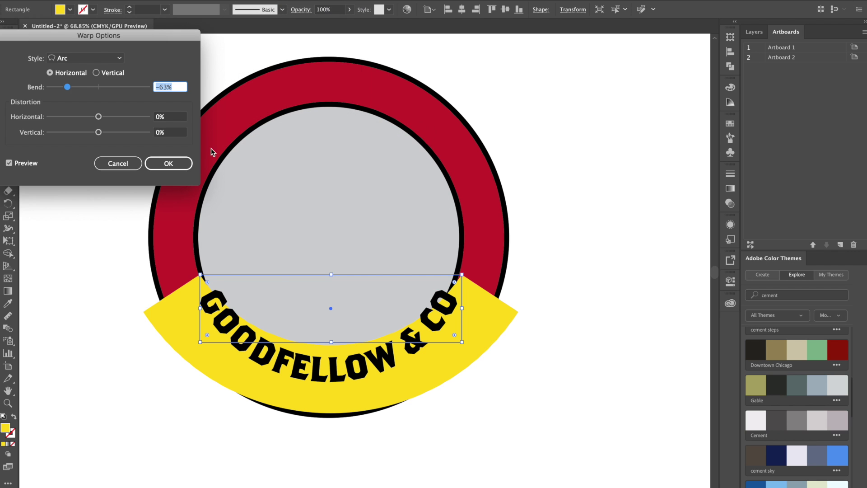
left_click_drag(68, 87, 61, 88)
left_click(180, 166)
Reposition the warped yellow banner around the text and narrow it to fit inside the outer ring.
left_click_drag(362, 391, 364, 367)
key("super+z")
left_click_drag(496, 321, 496, 299)
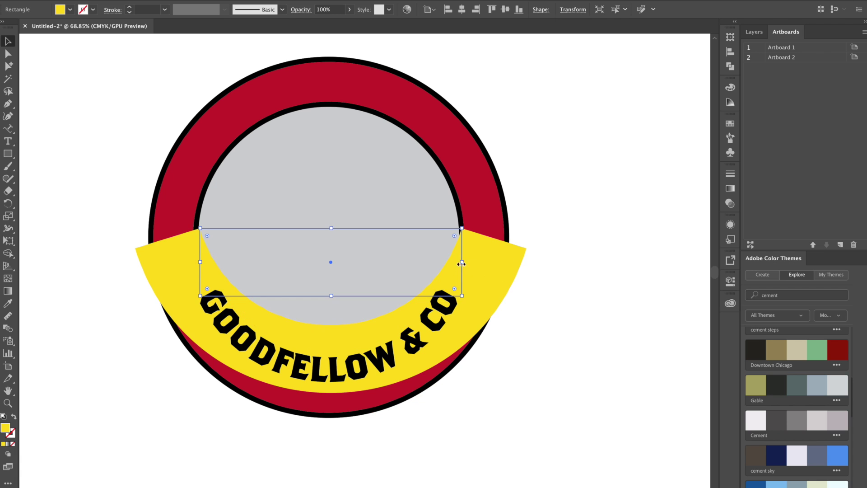
key("ctrl+z")
key("ctrl+shift+z")
left_click_drag(464, 261, 443, 262)
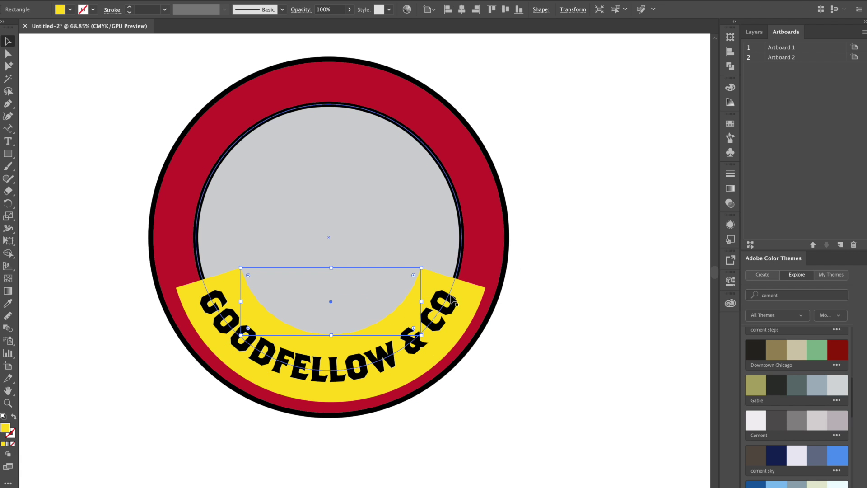
Widen the yellow banner slightly and nudge it down so it surrounds the text near the badge's lower edge.
left_click_drag(421, 301, 425, 302)
key("Down")
key("Down")
key("Down")
key("Down")
key("Down")
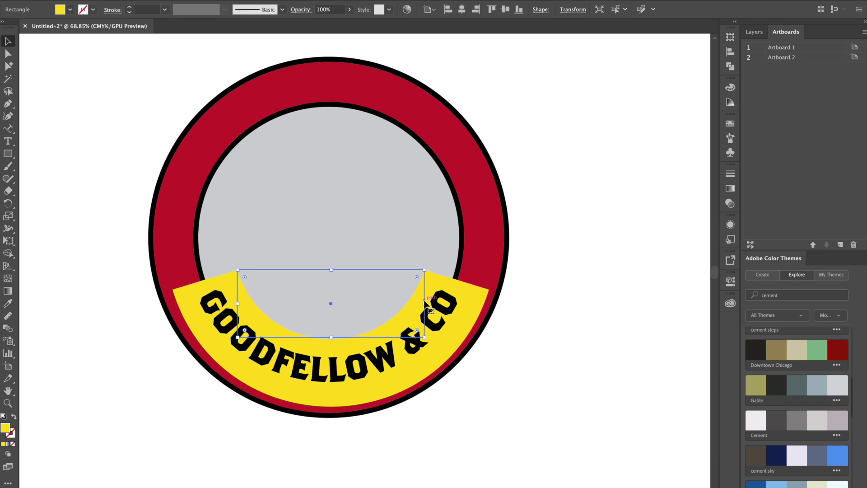
left_click_drag(424, 305, 426, 305)
Apply a second Arc warp to fine-tune the banner's curve and expand its appearance into a path.
left_click(252, 1)
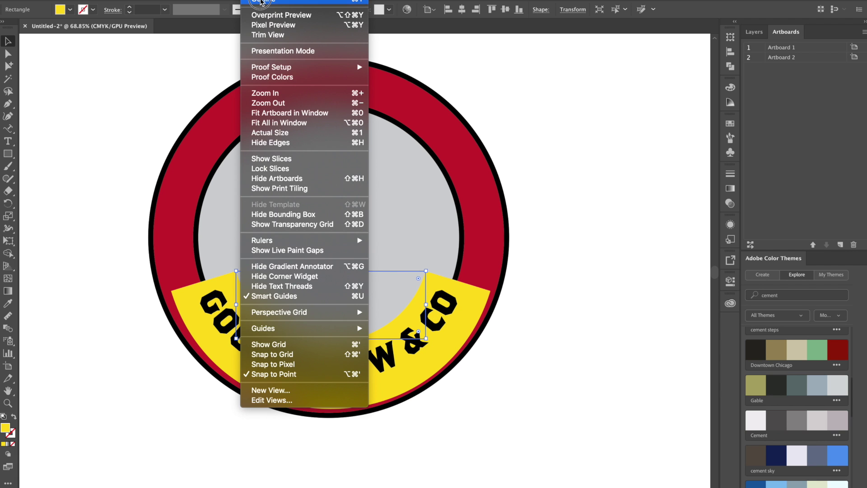
mouse_move(225, 1)
left_click(231, 0)
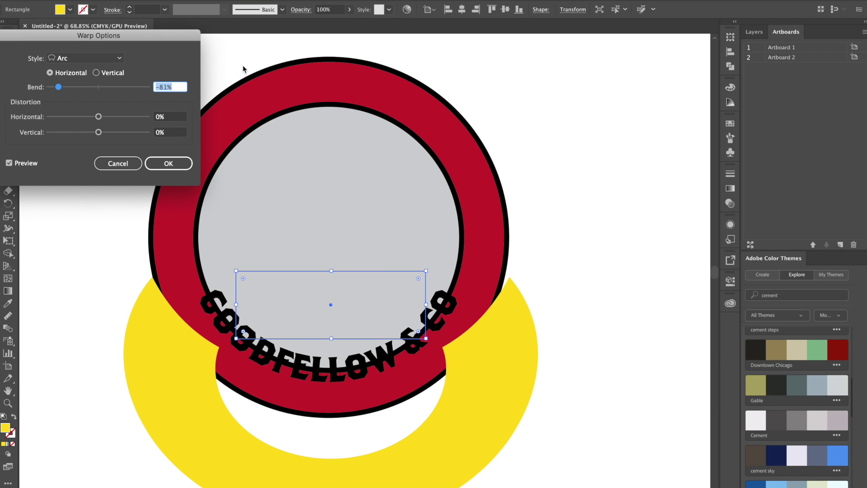
mouse_move(88, 89)
left_mouse_down()
mouse_move(103, 89)
mouse_move(97, 86)
left_mouse_up()
key("Return")
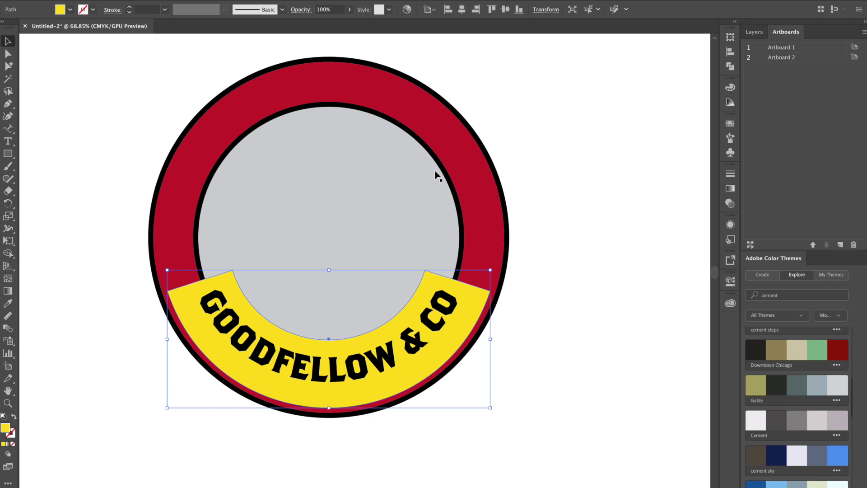
Fill the banner with the red sampled from the outer ring and remove its stroke.
left_click(69, 10)
key("Escape")
key("i")
left_click(189, 170)
left_click(10, 43)
left_click(84, 10)
left_click(5, 28)
key("Escape")
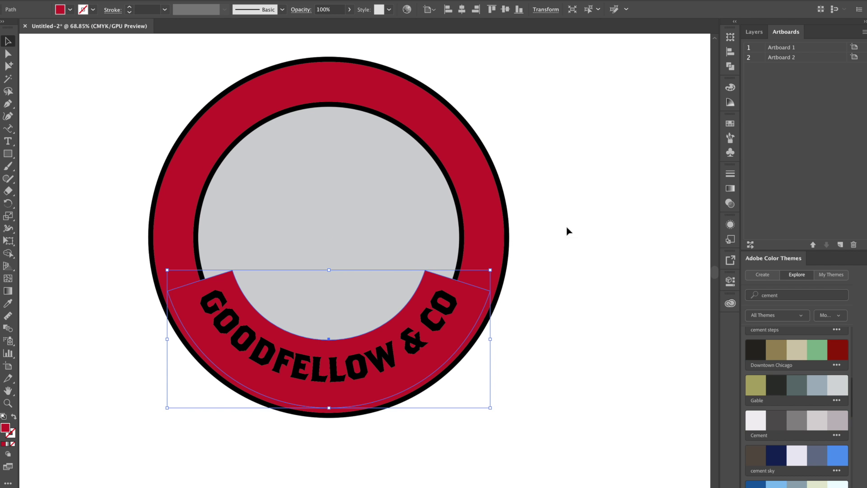
left_click(576, 218)
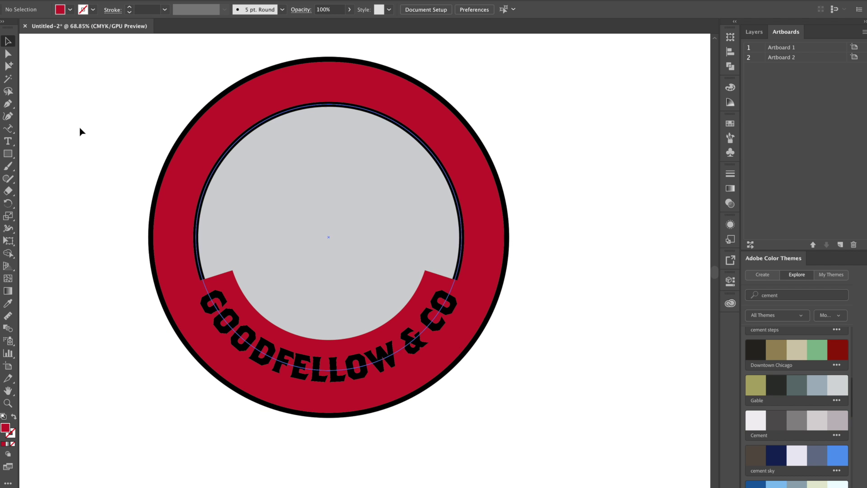
Select the new banner's two inner upper anchor points and round both corners together.
left_click(8, 54)
left_click(229, 272)
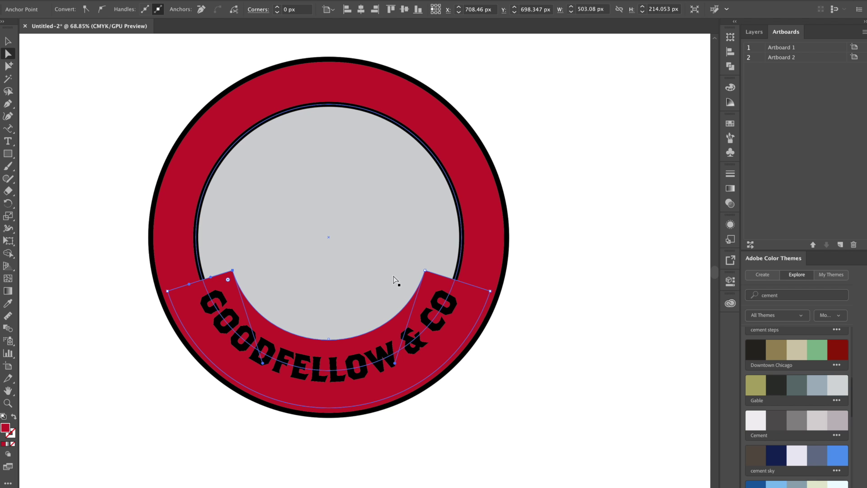
left_click(575, 252)
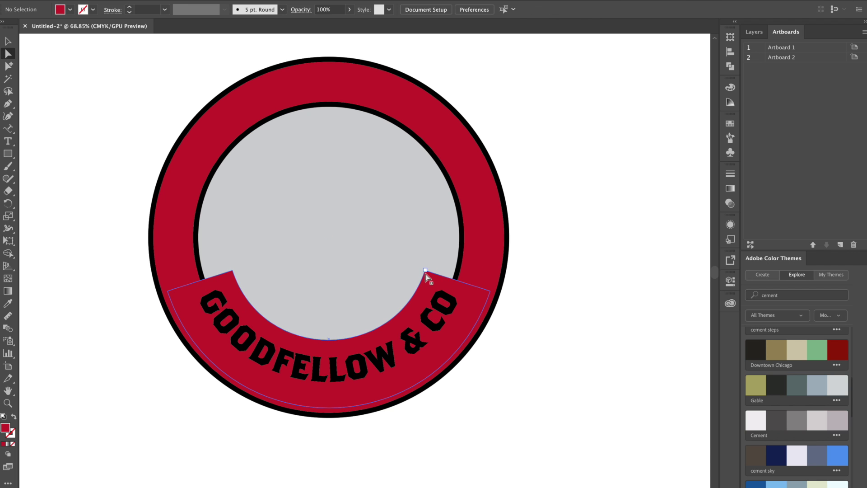
left_click(424, 270)
left_click(233, 271, "shift")
left_click_drag(230, 283, 237, 292)
left_click(604, 281)
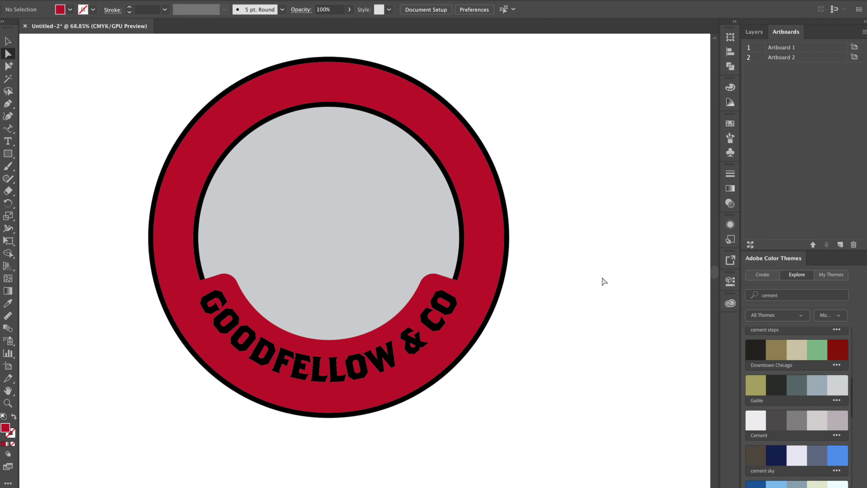
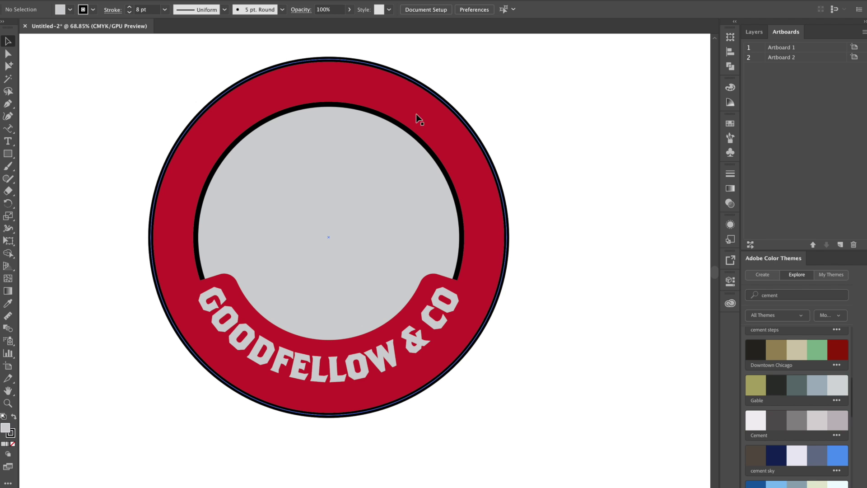
Bring a copy of the inner grey circle to the front and convert it into a path for text.
left_click(362, 179)
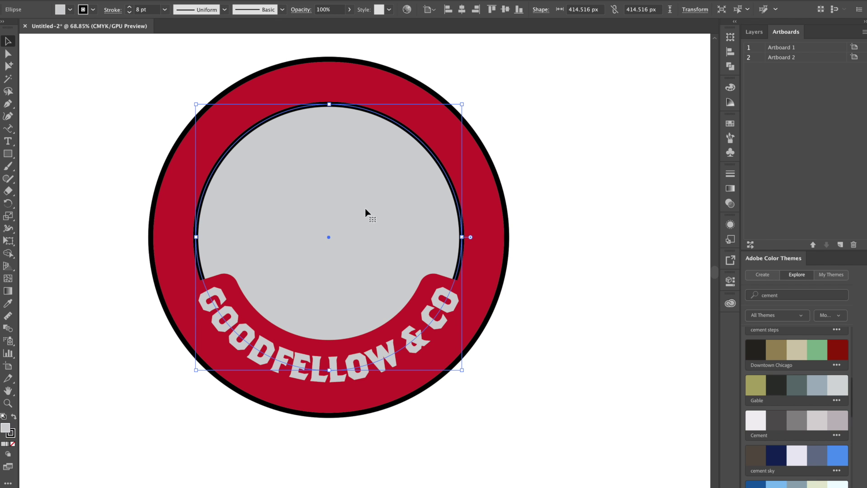
key("a")
key("v")
key("ctrl+shift+bracketright")
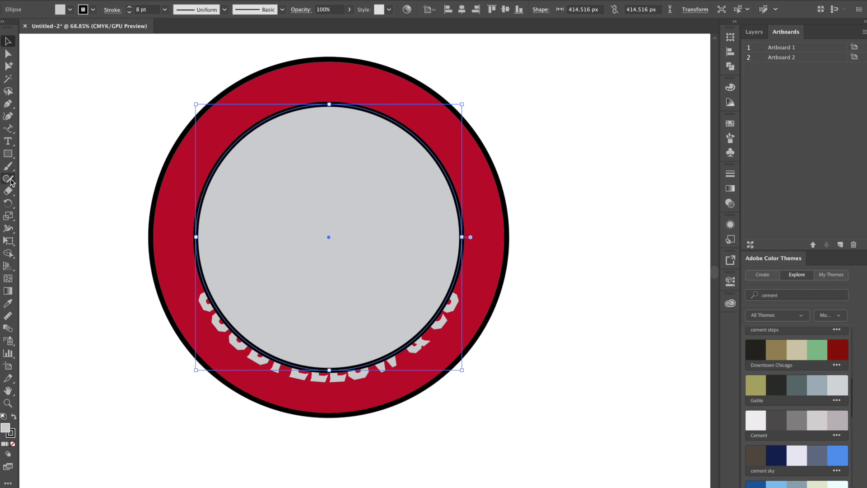
left_click(8, 131)
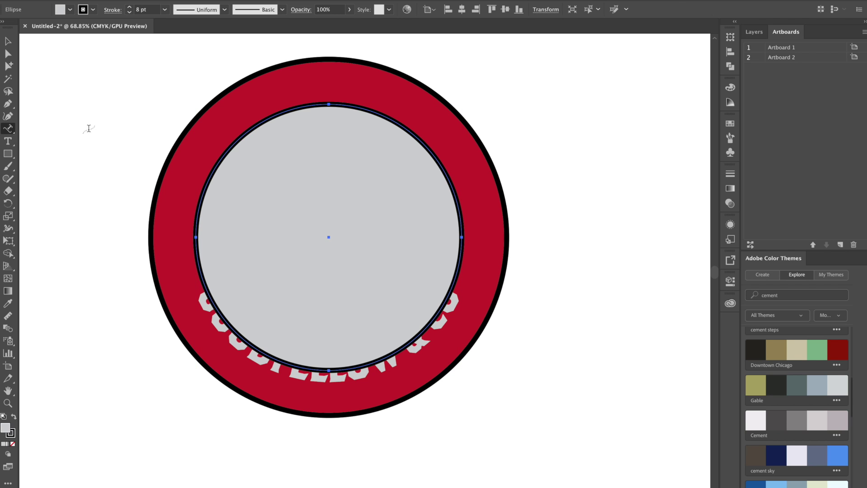
left_click(238, 136)
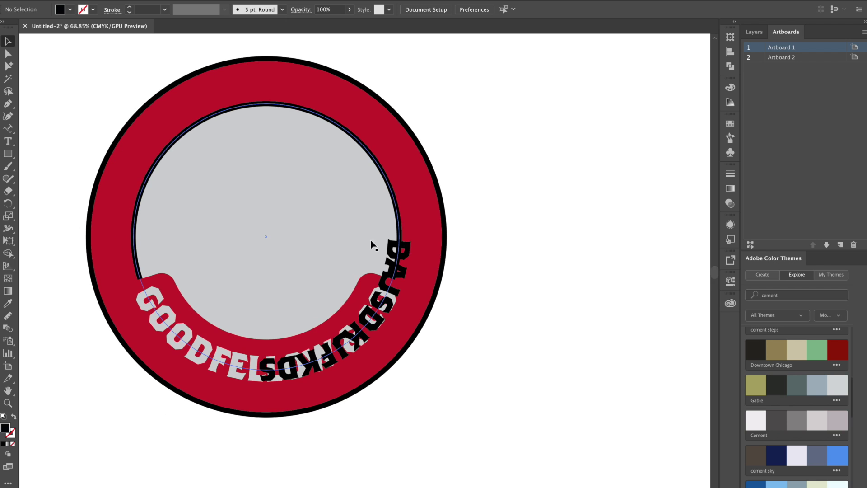
Replace the placeholder text on the circle with "WHERE STYLE & FIT ARE ALWAYS IN GOOD COMPANY".
double_click(405, 253)
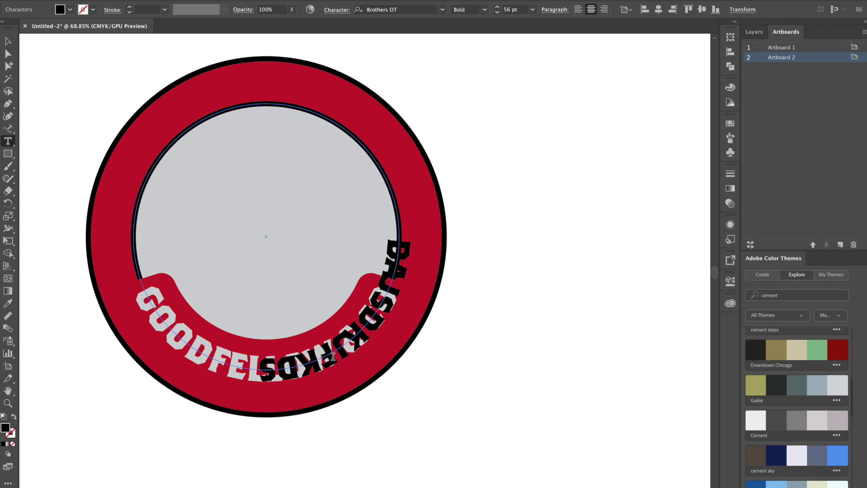
double_click(333, 357)
type("WHERE STYLE")
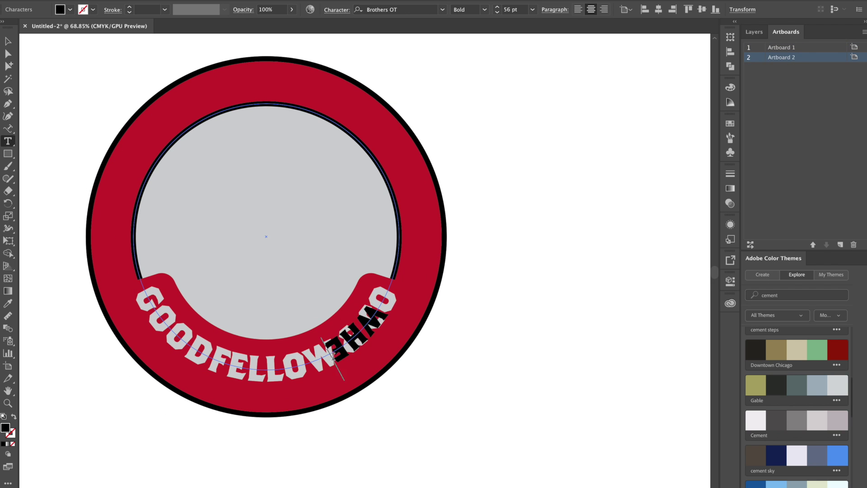
type(" & FIT ARE ALWAYS IN GOOD COMP")
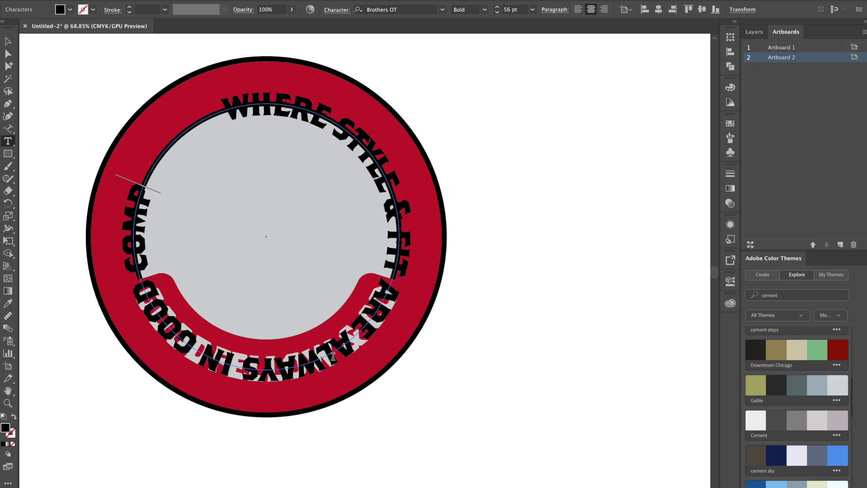
type("ANY")
Set the circular slogan in Klasik Regular at 37 pt.
triple_click(268, 107)
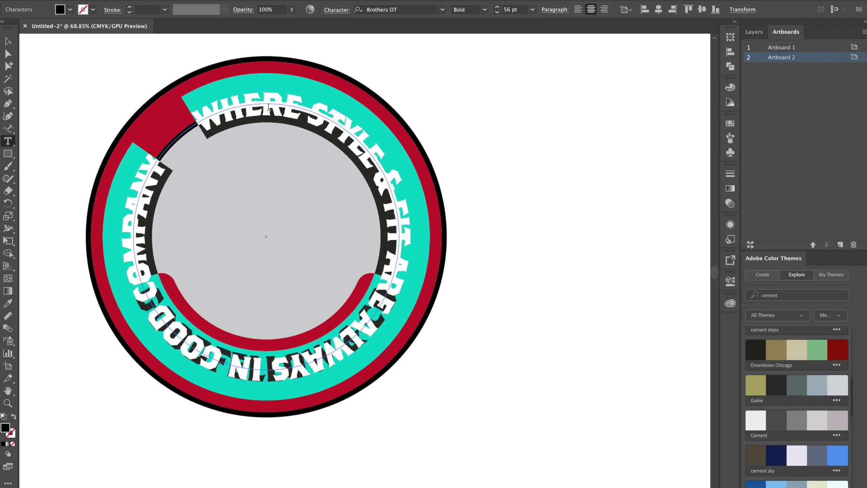
left_click(396, 9)
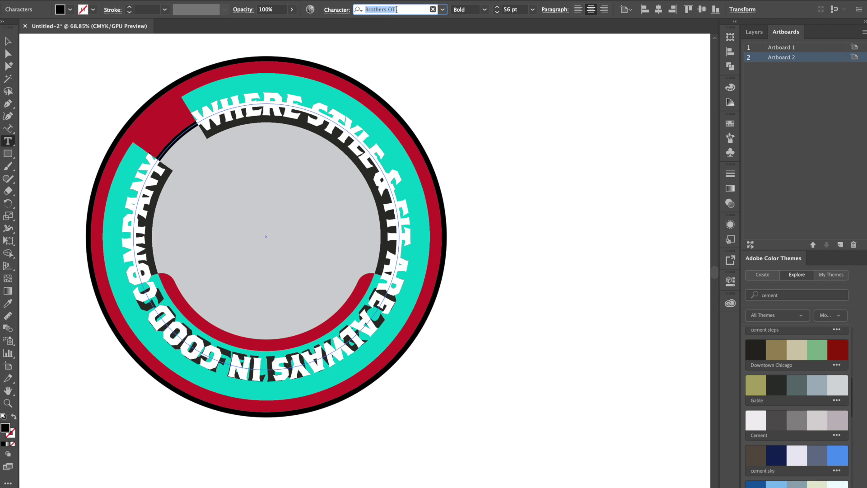
type("klas")
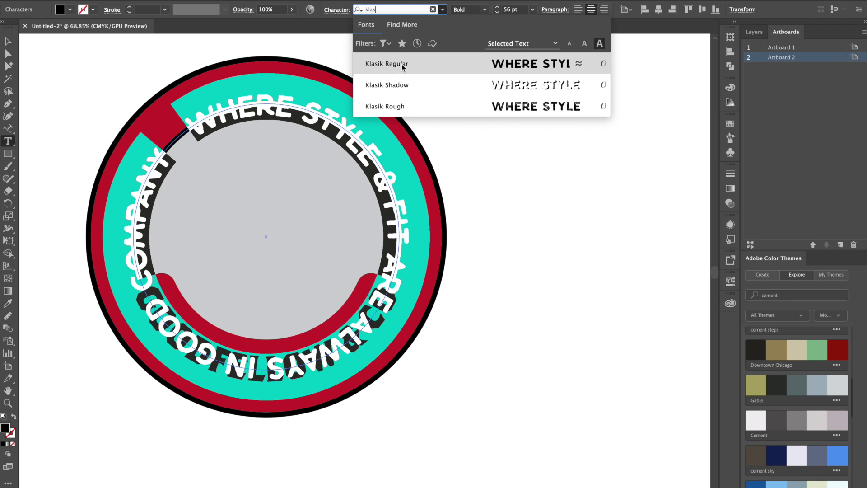
left_click(403, 64)
key("Escape")
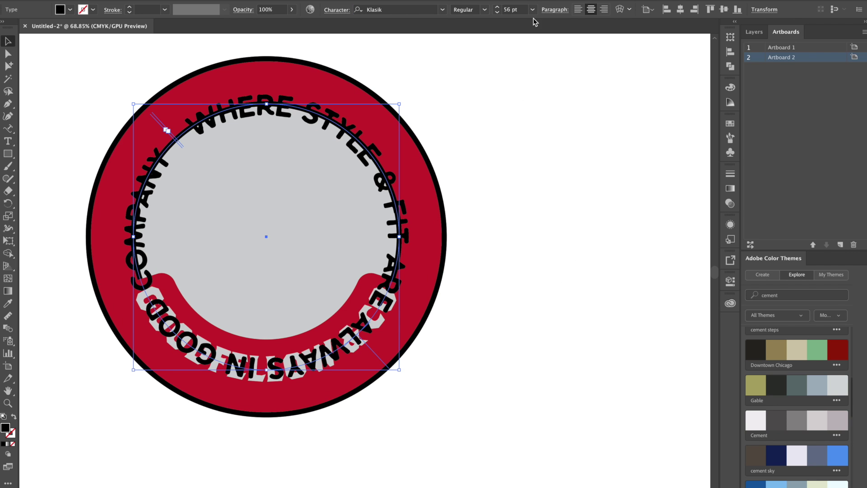
left_click(497, 13)
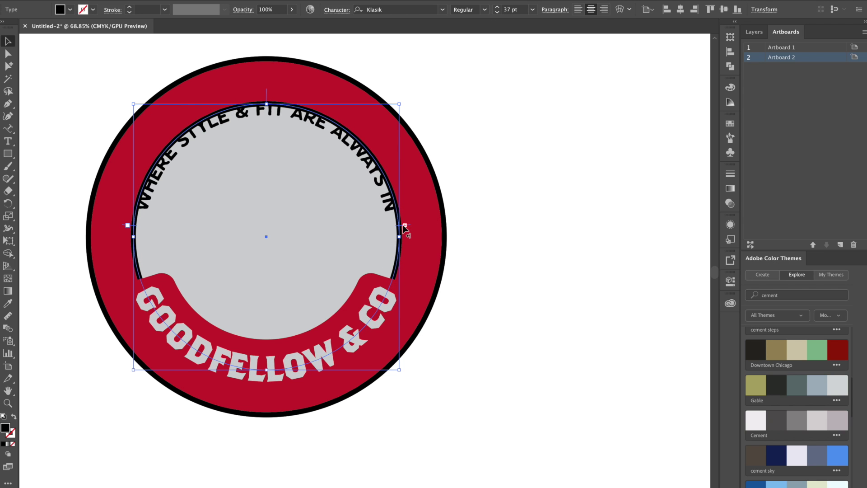
Extend the slogan's path brackets to both banner ends and shift its baseline outward into the red ring.
left_click_drag(404, 228, 398, 280)
left_click_drag(132, 226, 150, 281)
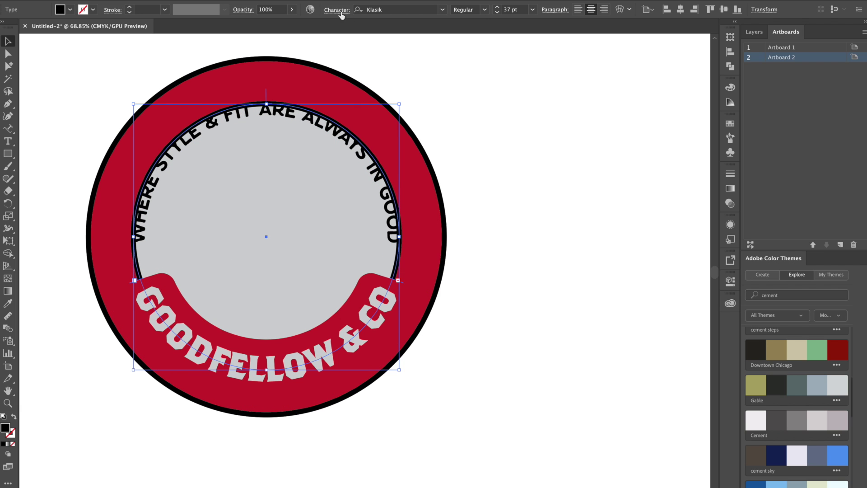
left_click(336, 9)
left_click(243, 99)
left_click(244, 99)
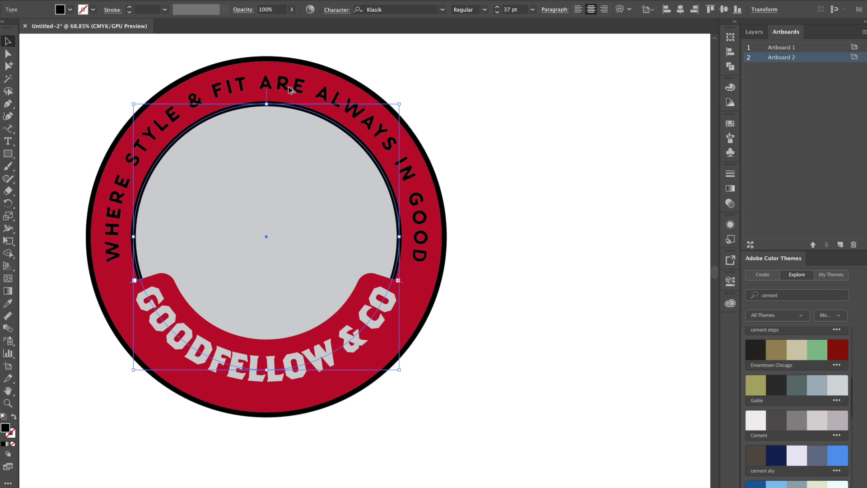
Adjust the upper slogan's tracking to 40 to spread it around the upper red ring.
key("alt+Right")
key("alt+Right")
key("alt+Right")
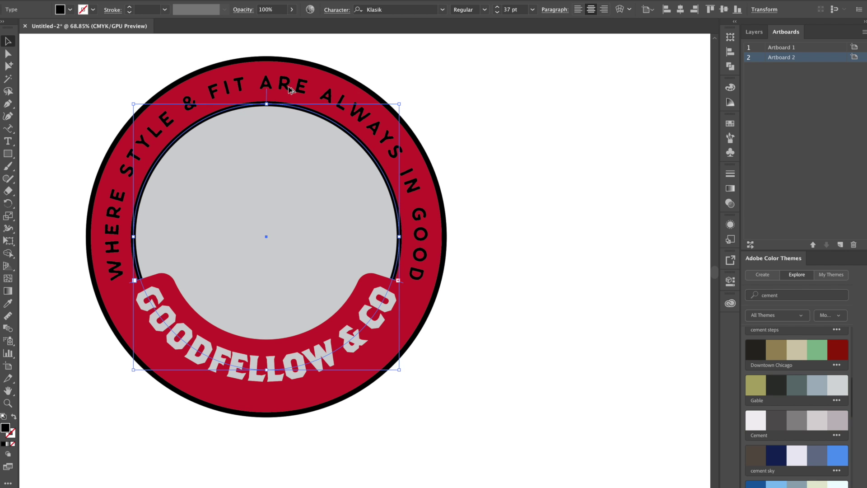
key("alt+Left")
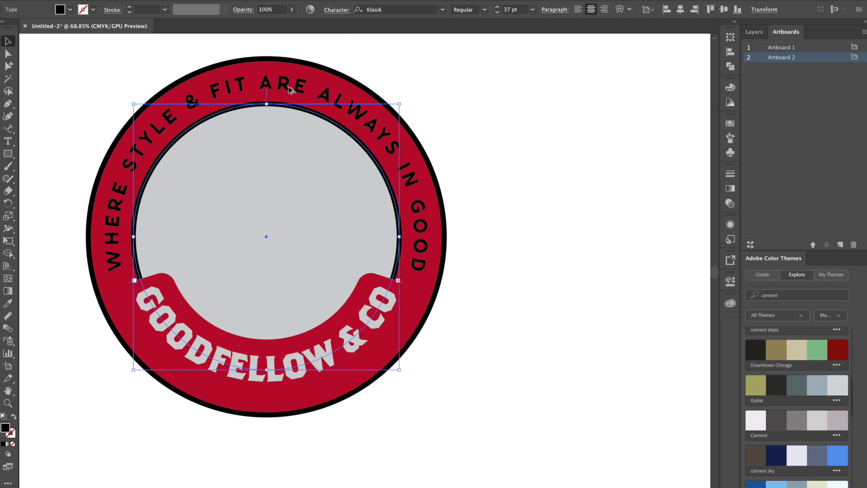
key("alt+Right")
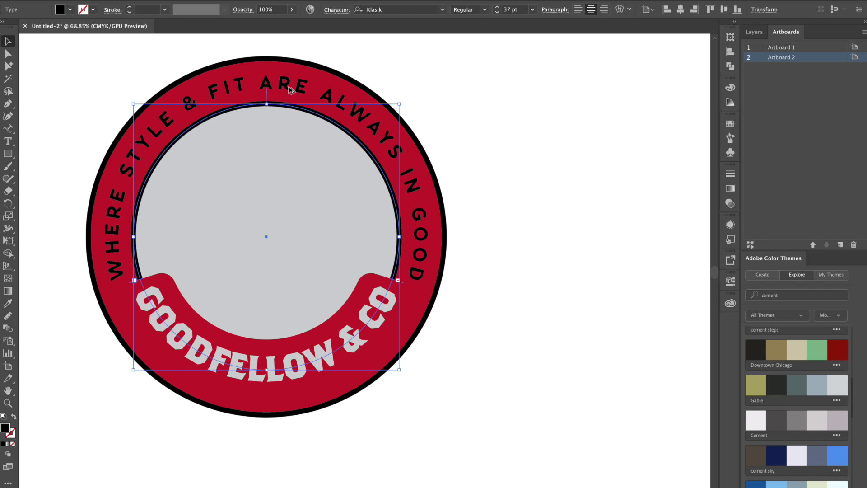
key("alt+Left")
key("alt+Left")
key("alt+Left")
key("alt+Left")
key("alt+Left")
key("alt+Left")
key("alt+Left")
key("alt+Left")
key("alt+Right")
key("alt+Right")
key("alt+Right")
key("alt+Right")
key("alt+Right")
key("alt+Right")
left_click(533, 140)
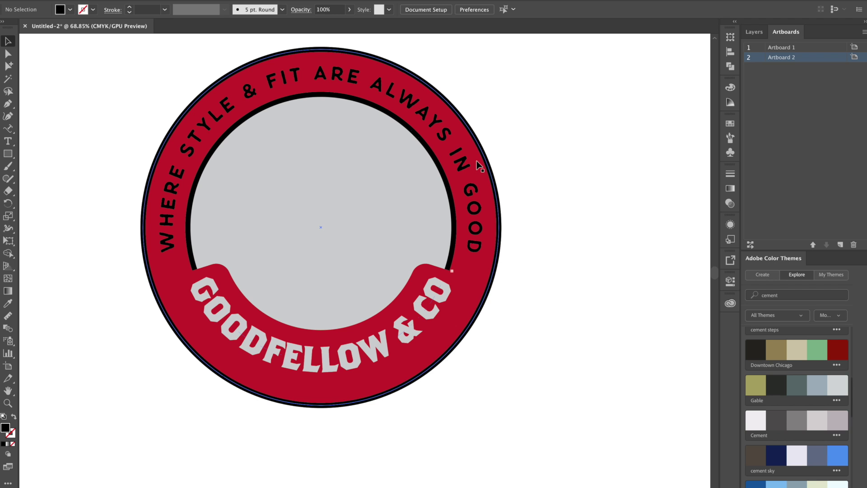
Duplicate the upper slogan in place and flip the copy to the inner side of its circular path.
left_click(463, 169)
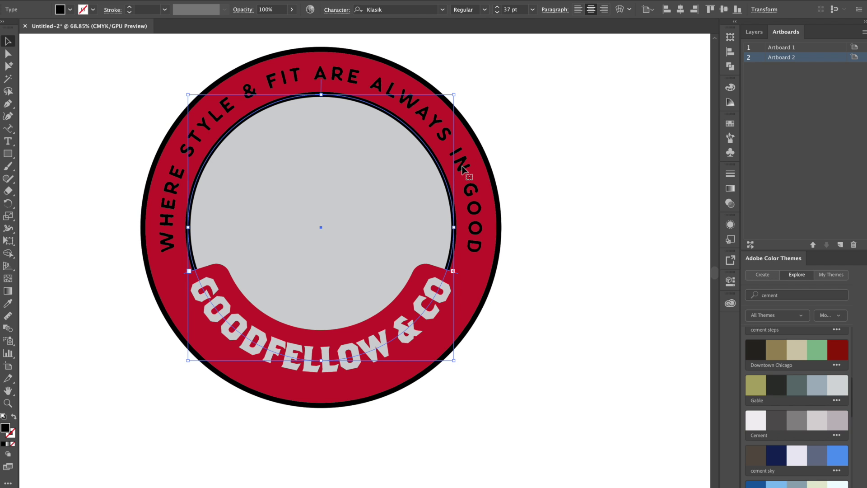
key("super+c")
left_click(319, 111)
left_click_drag(322, 86, 320, 328)
Set the flipped slogan's baseline shift to -51 pt to place it in the outer red ring.
left_click(337, 9)
left_click(243, 105)
left_click(243, 105)
left_click_drag(243, 105, 243, 106)
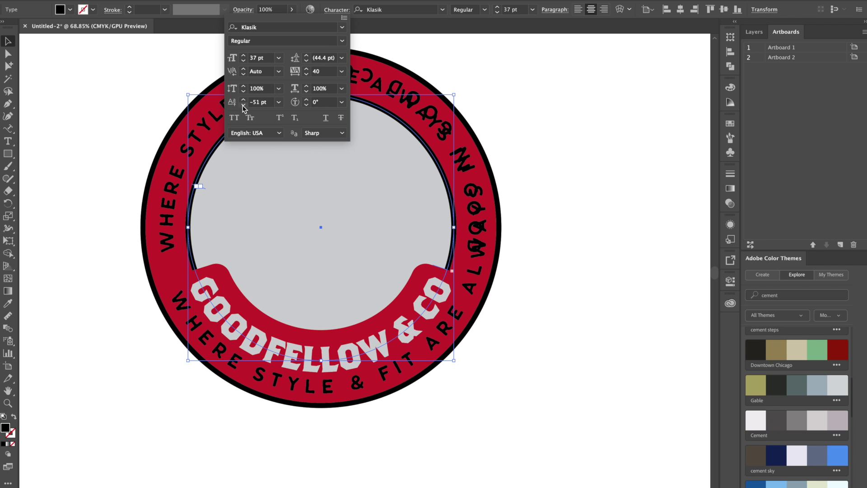
Reduce the copied slogan to 13 pt and reposition its path brackets to centre it beneath the GOODFELLOW & CO text.
left_click(500, 17)
left_click_drag(500, 16, 500, 17)
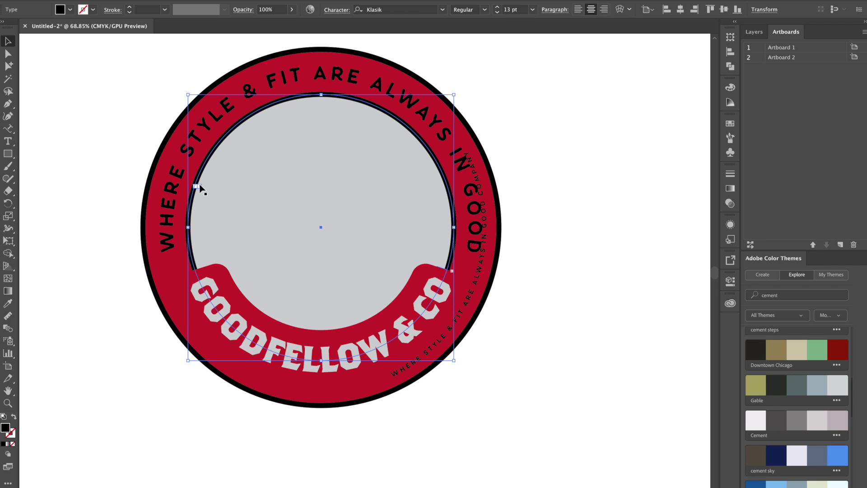
left_click_drag(201, 186, 519, 296)
left_click_drag(192, 211, 196, 268)
left_click(481, 414)
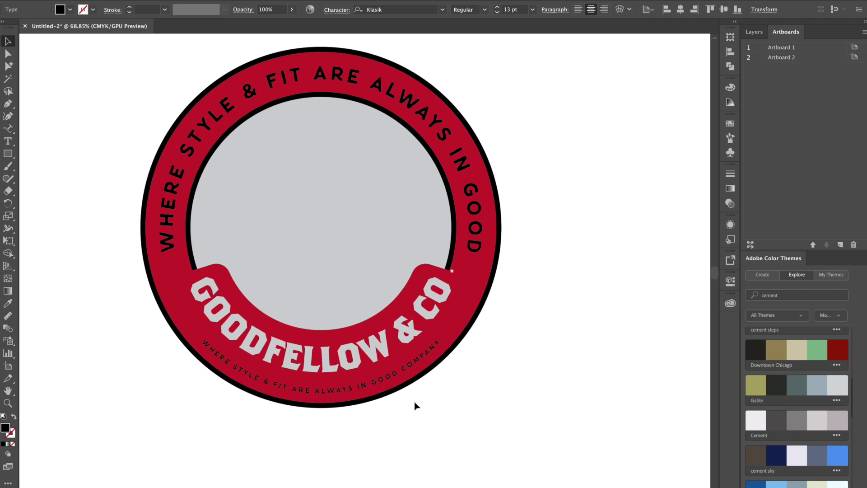
left_click(343, 397)
left_click(345, 397)
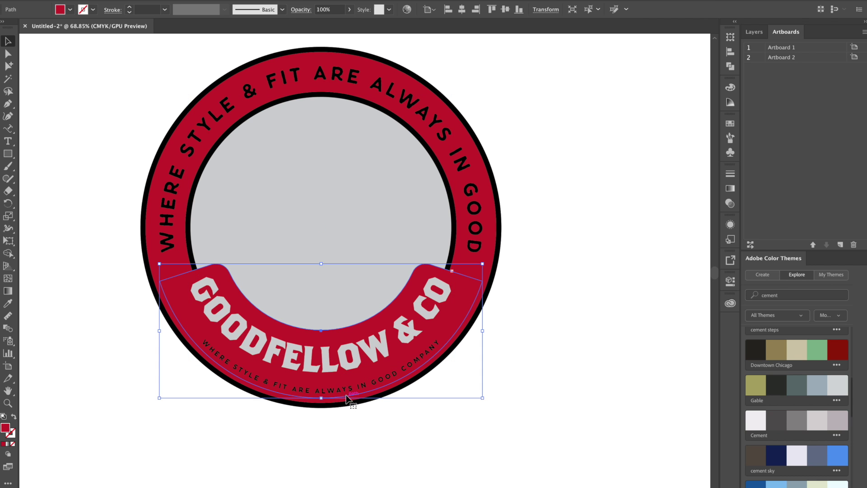
left_click(578, 286)
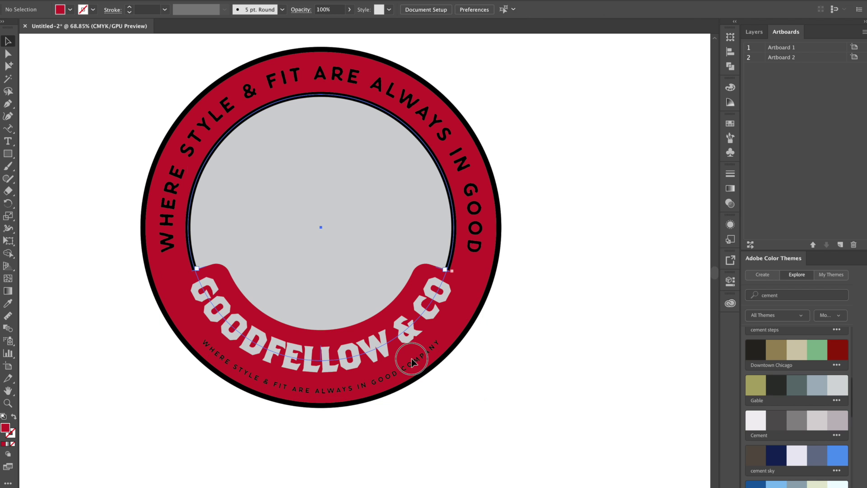
Enlarge the small lower slogan to 20 pt and tighten its tracking to fit the ring beneath the banner text.
left_click(414, 361)
left_click(497, 7)
left_click(497, 7)
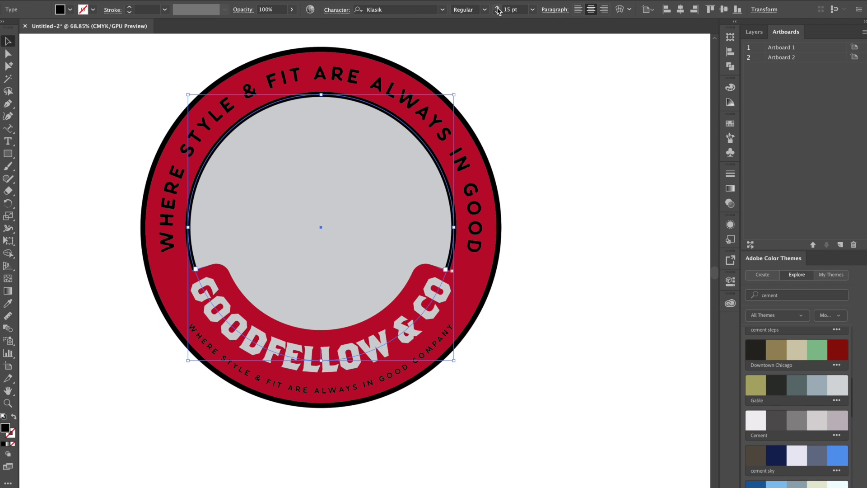
left_click(497, 7)
left_click(497, 7)
left_click(497, 8)
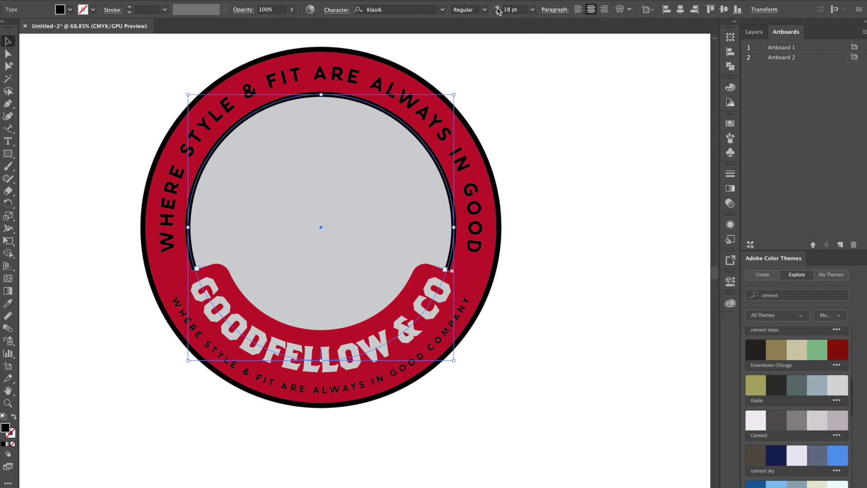
key("alt+Left")
key("alt+Left")
key("alt+Left")
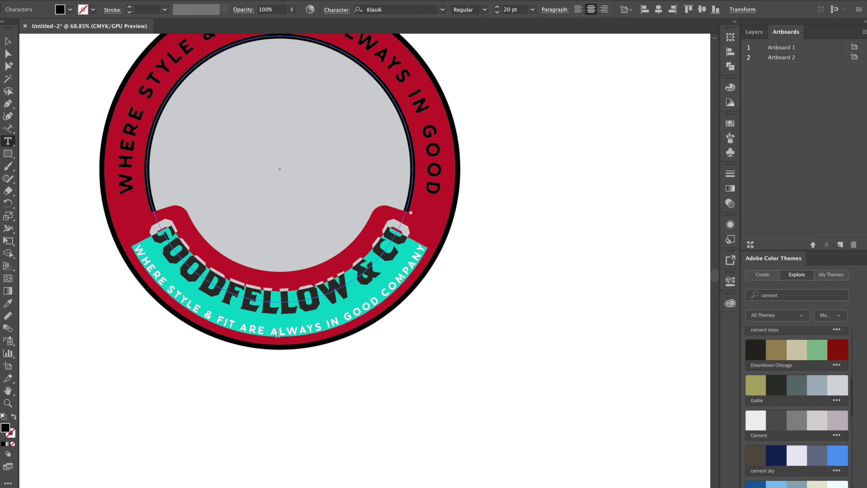
Replace the lower slogan's text with "QUALITY GOODS FOR EVERYONE".
type("QUALIT")
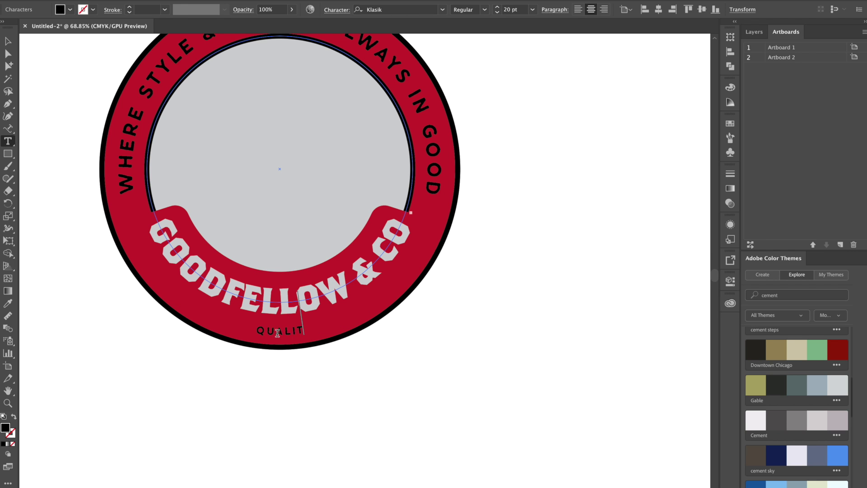
type("Y GOODS FOR EVERYONE")
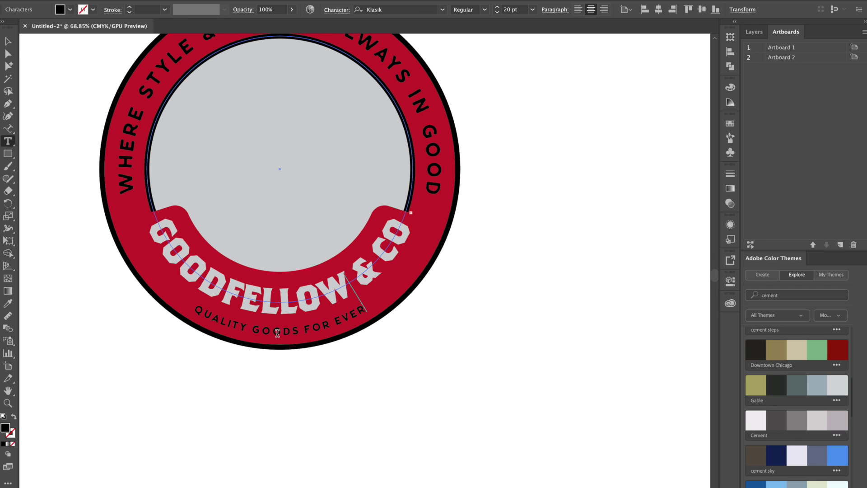
left_click(7, 41)
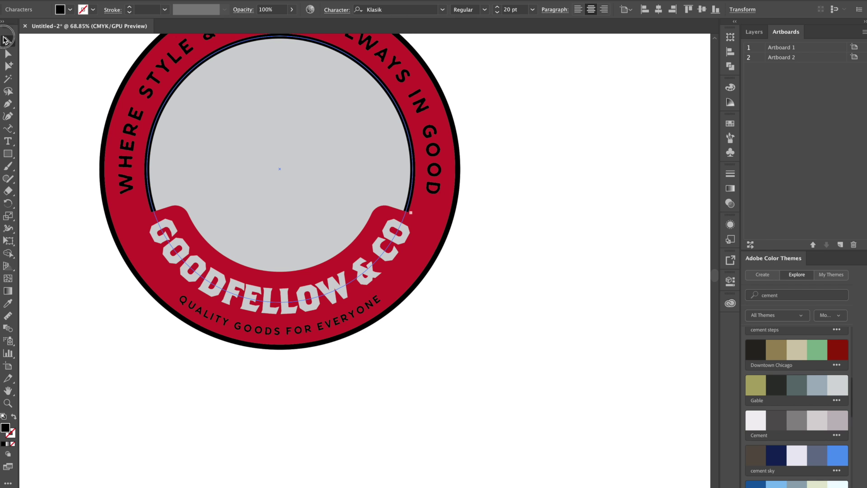
Enlarge the lower tagline, trying sizes up to 25 pt, and adjust its letter spacing along the ring.
left_click(497, 7)
left_click(497, 7)
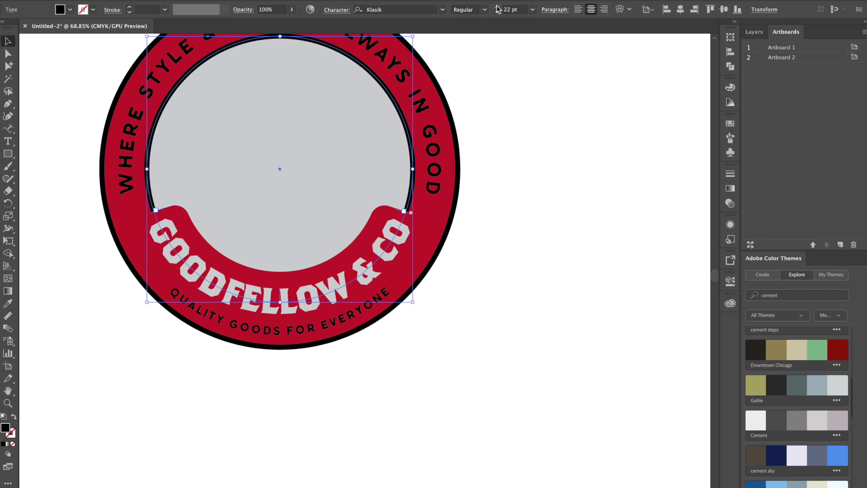
left_click(497, 7)
left_click(496, 6)
left_click(497, 7)
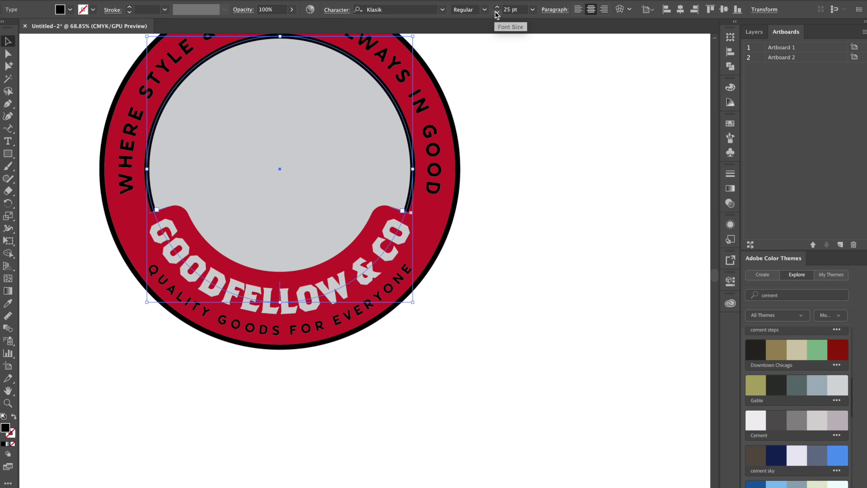
key("alt+Right")
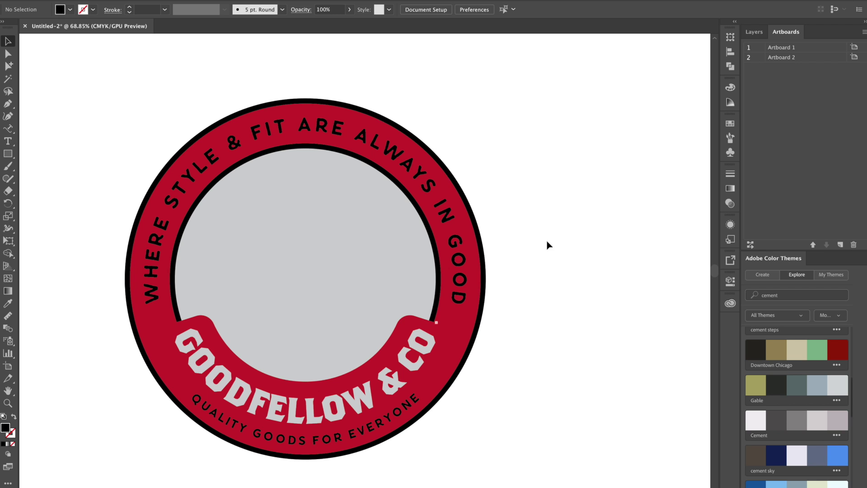
Select the upper slogan, undo its accidental move and show its bounding box.
left_click(409, 189)
left_click_drag(409, 189, 381, 226)
key("ctrl+z")
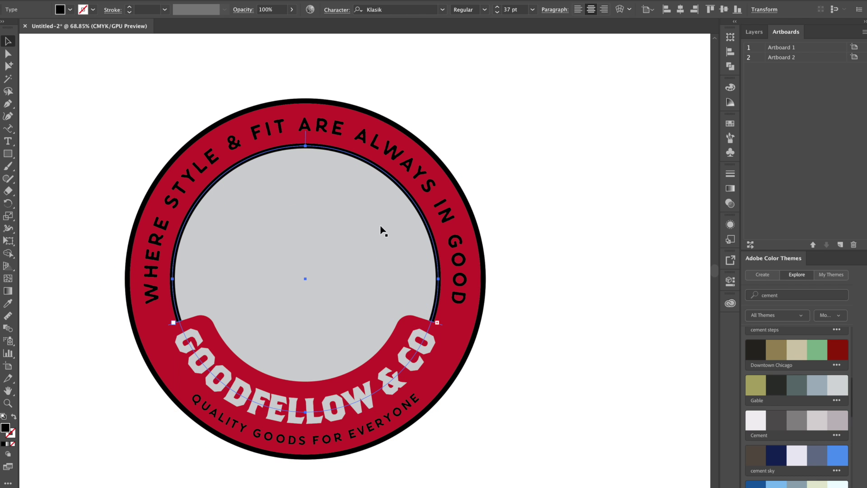
key("ctrl+shift+b")
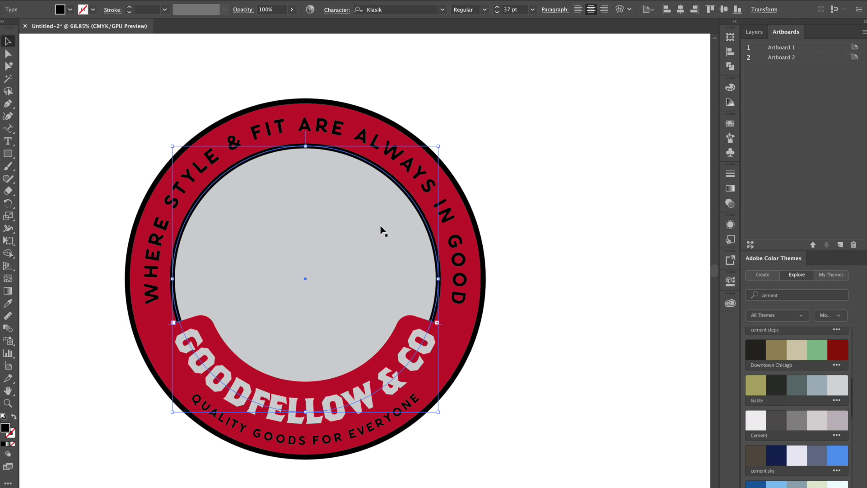
Lower the baseline shift of the duplicate upper slogan to -35 pt so it sits inside the inner circle.
key("ctrl+z")
left_click(336, 11)
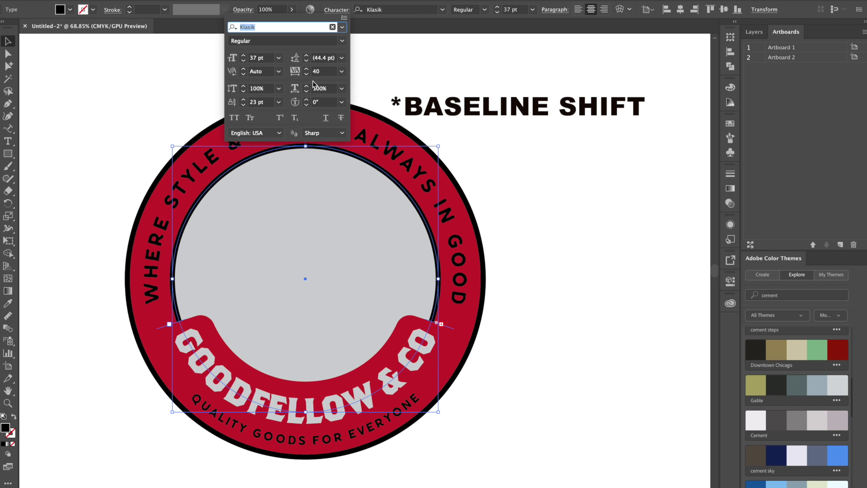
left_click(246, 107)
left_click(246, 106)
left_click(246, 106)
left_click(246, 107)
left_click(246, 105)
left_click(245, 105)
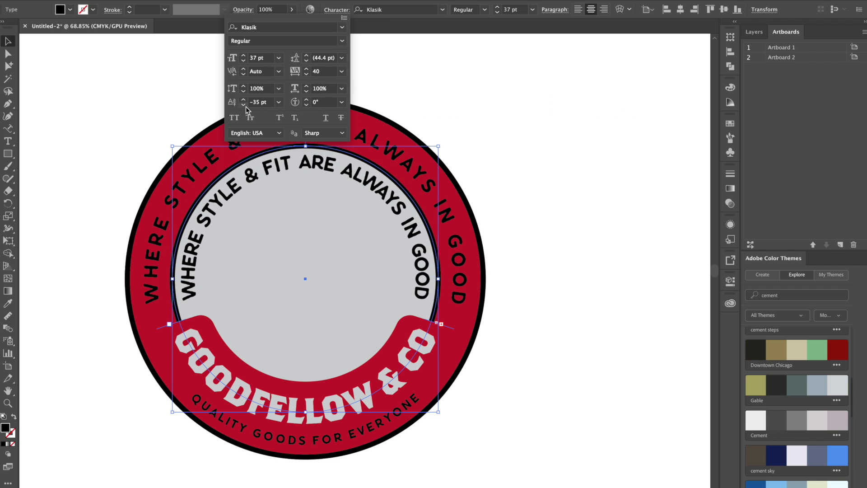
Replace the inner slogan's text with "IMPORTED".
double_click(193, 255)
key("ctrl+a")
type("IMPORTED")
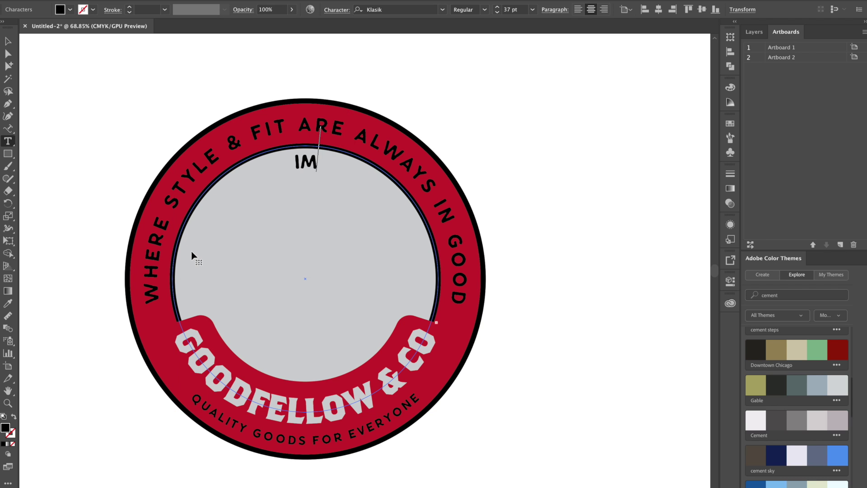
key("Escape")
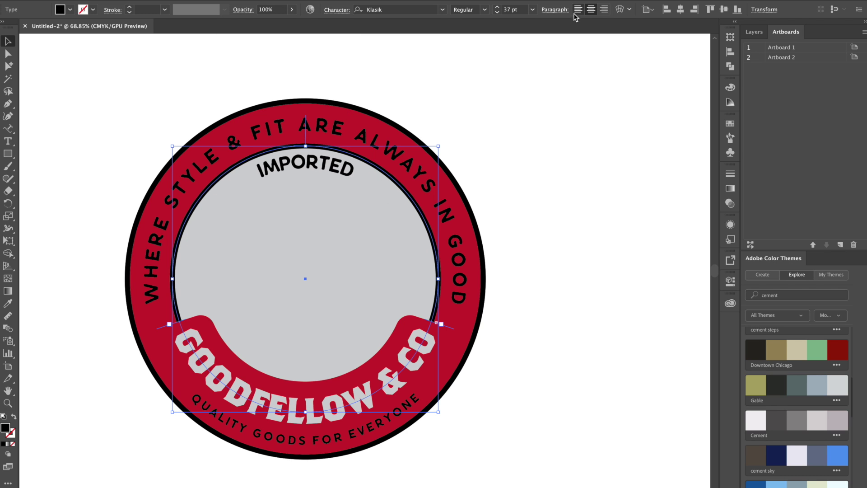
Left-align IMPORTED at the inner circle's lower-left end and reduce its font size to 14 pt.
left_click(578, 9)
left_click_drag(164, 326, 182, 307)
double_click(189, 284)
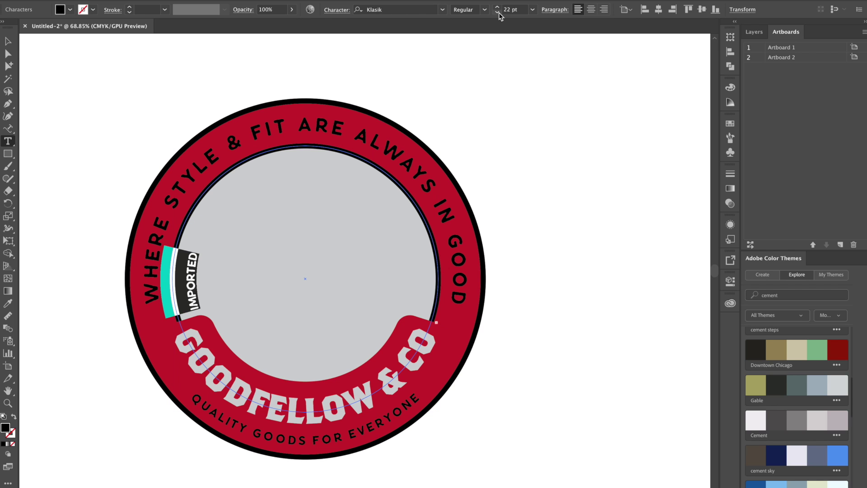
left_click(498, 13)
left_click(498, 13)
left_click(498, 12)
left_click(499, 13)
left_click(498, 13)
left_click(497, 12)
left_click(497, 13)
left_click(497, 13)
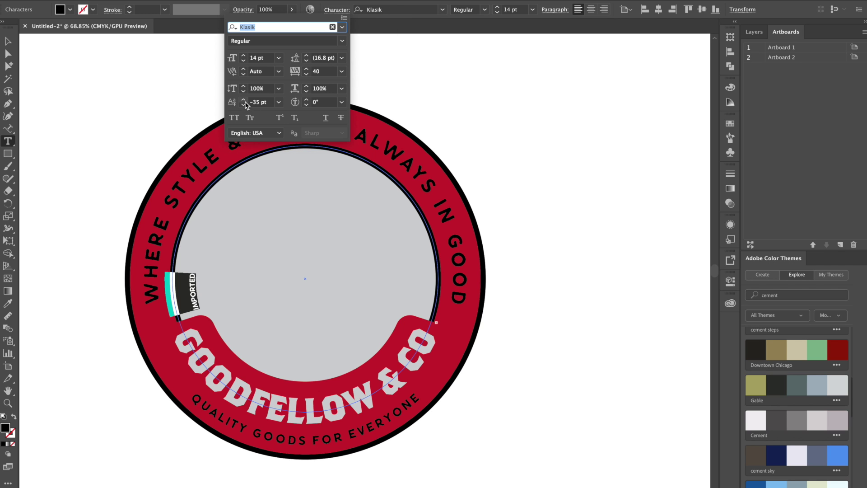
Raise the baseline shift of IMPORTED to bring it close to the inner black ring.
left_click(243, 99)
left_click(244, 100)
left_click(244, 100)
left_click(243, 100)
left_click(244, 100)
left_click(244, 101)
left_click(244, 101)
left_click(244, 101)
left_click(244, 101)
left_click(244, 101)
left_click(244, 101)
left_click(244, 101)
left_click(244, 101)
left_click(245, 103)
left_click(108, 84, "super")
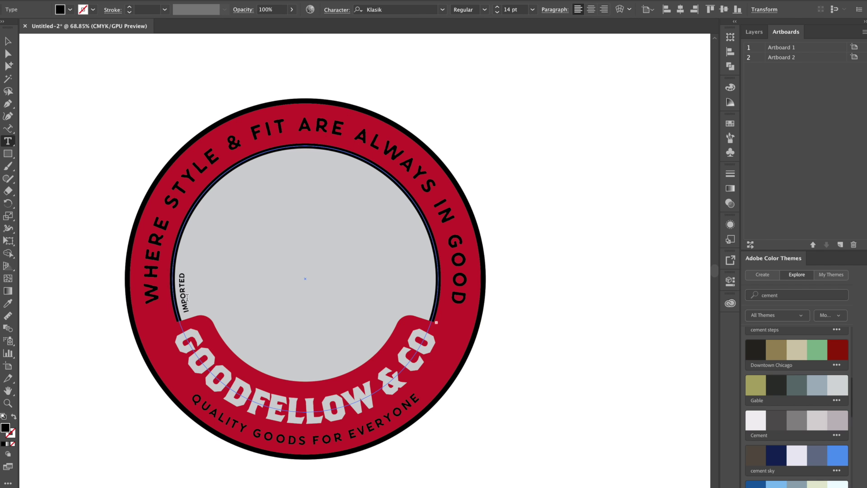
Set the baseline shift of IMPORTED to -26 pt, leaving more space to the black ring.
double_click(186, 298)
scroll(185, 297, "left", 1)
left_click(8, 42)
left_click(331, 11)
left_click(246, 105)
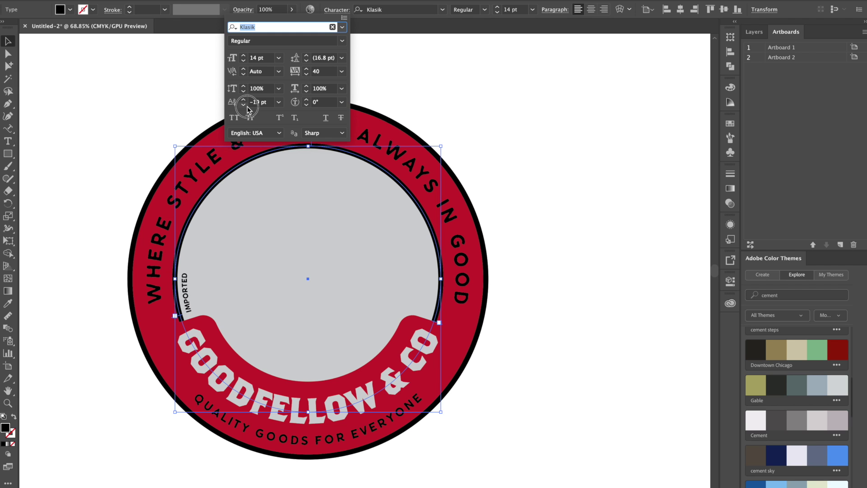
left_click(246, 105)
left_click(246, 105)
left_click(244, 105)
left_click(244, 105)
left_click(244, 104)
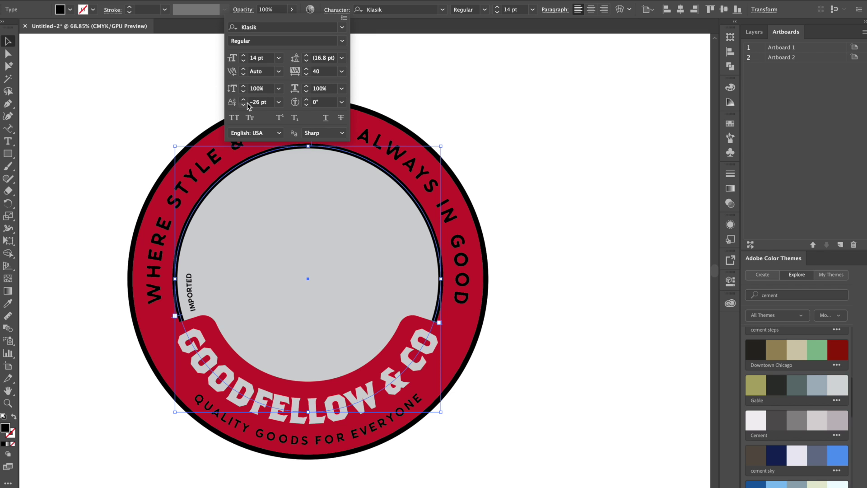
left_click(521, 118)
left_click(522, 122)
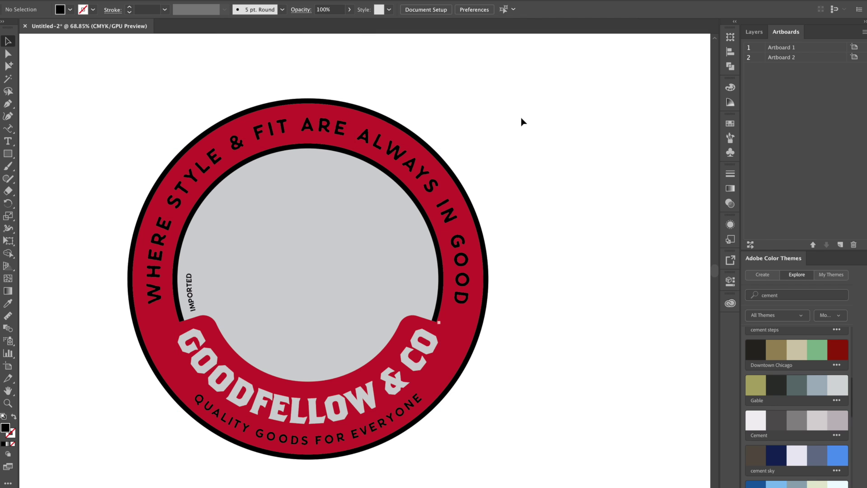
Widen the letter spacing of IMPORTED along the inner ring.
triple_click(189, 278)
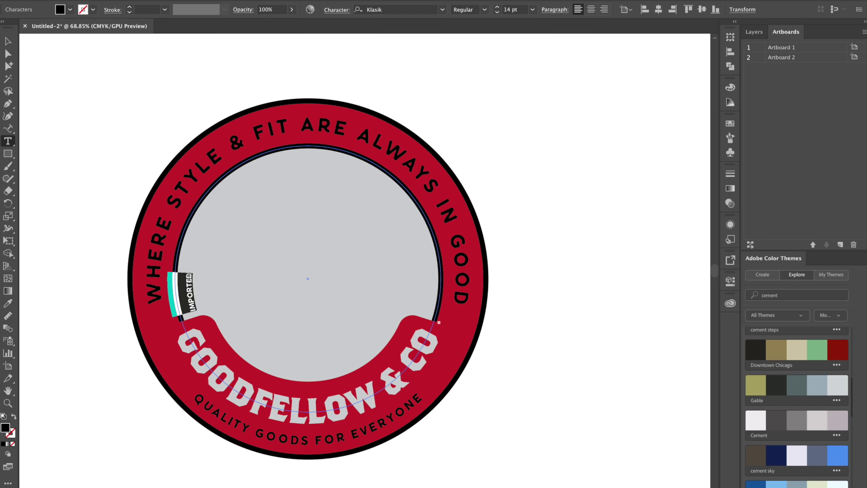
double_click(189, 277)
key("alt+Right")
key("alt+Right")
key("alt+Right")
key("alt+Right")
key("alt+Right")
key("alt+Right")
key("alt+Right")
key("alt+Right")
key("alt+Right")
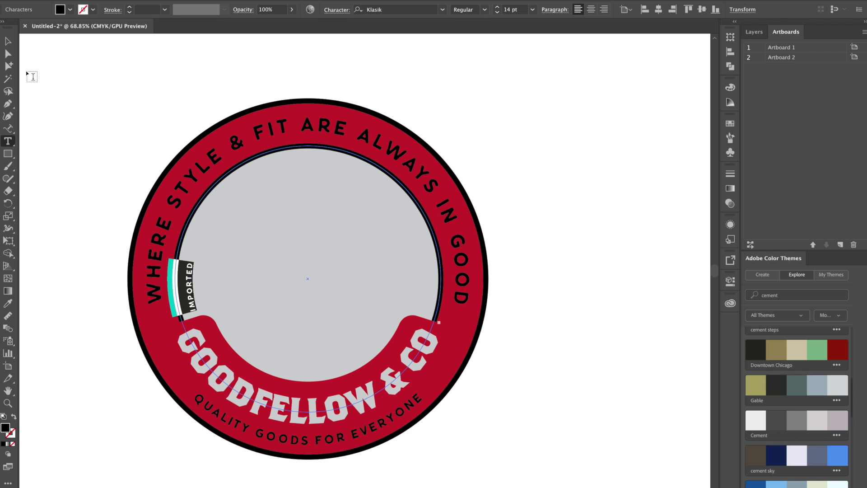
key("Escape")
left_click(159, 95)
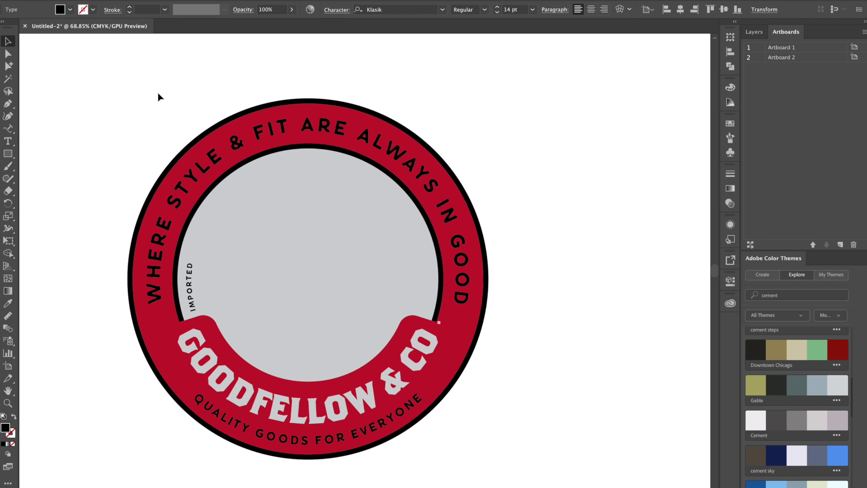
Duplicate IMPORTED onto the opposite side of the inner circle and check both copies' level with a horizontal guide.
left_click(192, 299)
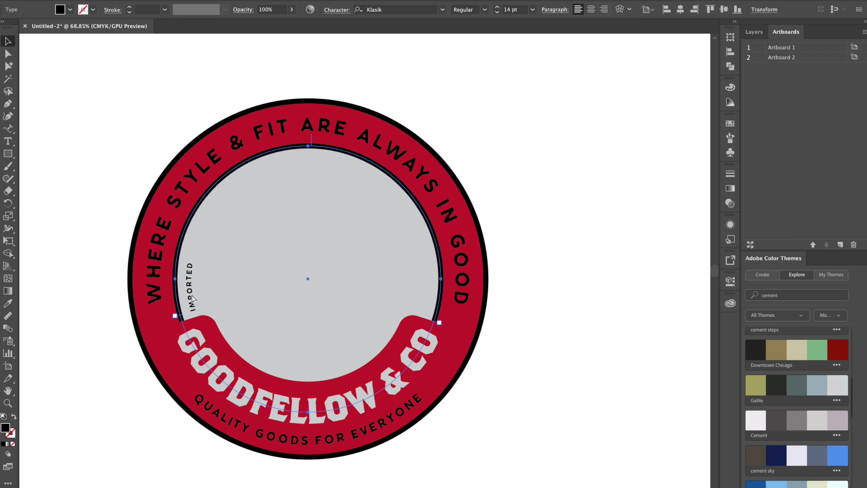
left_click(192, 298)
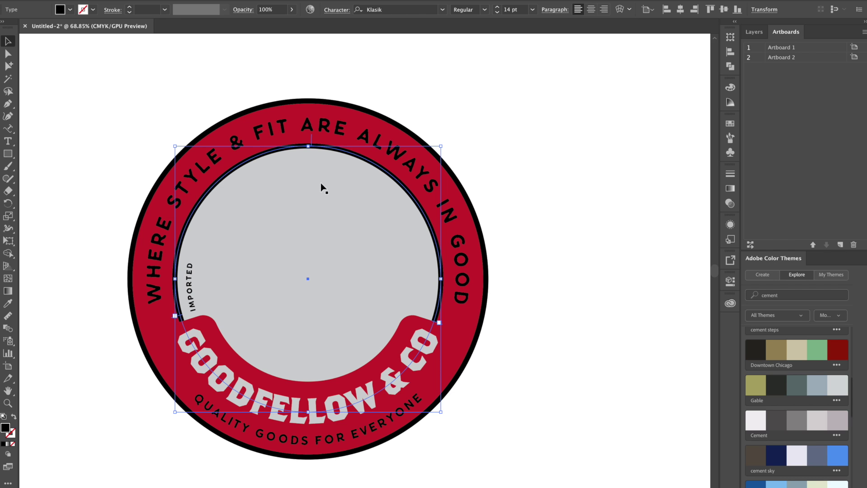
left_click_drag(316, 137, 286, 437)
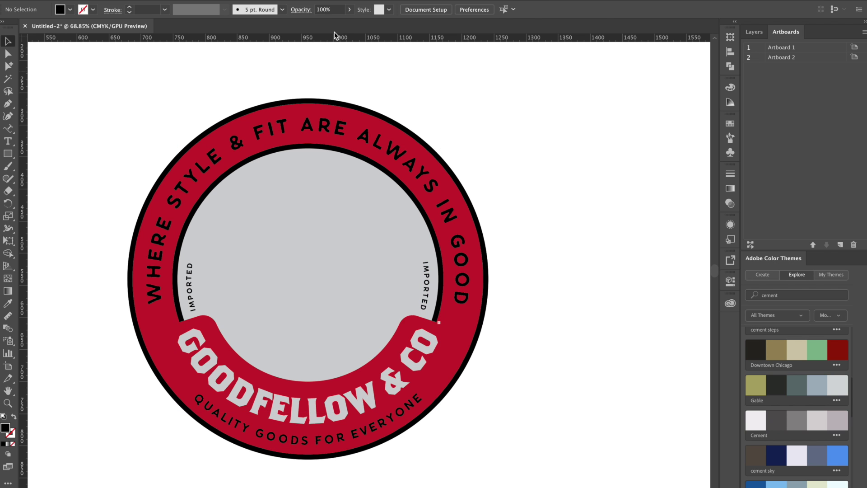
left_click_drag(332, 37, 309, 311)
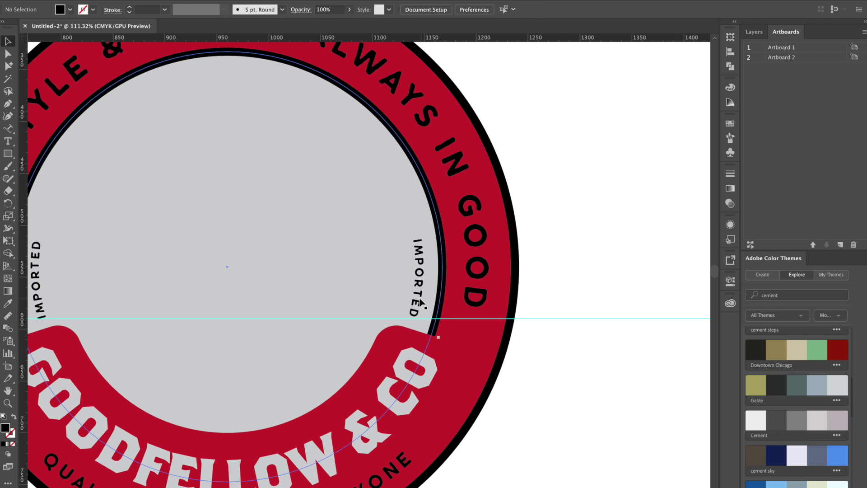
left_click(443, 235)
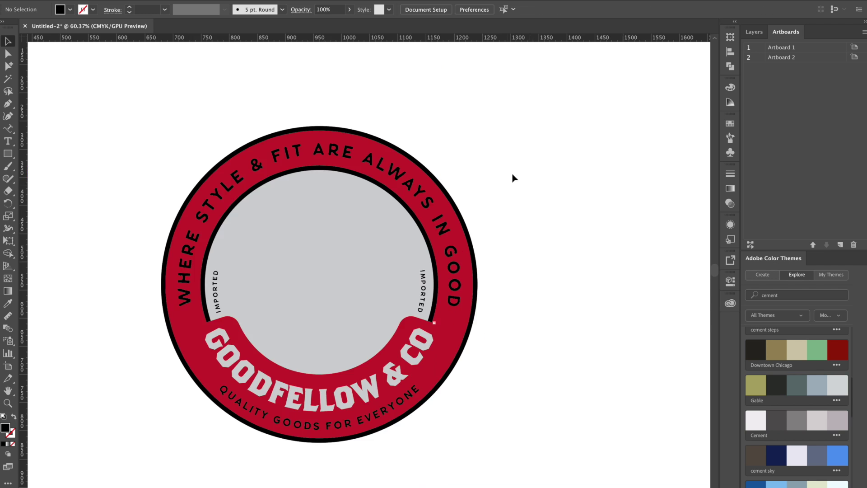
Bring the bull head from the reference badge on the first artboard into the new badge and centre it horizontally.
left_click_drag(496, 152, 436, 149)
left_click_drag(347, 189, 684, 199)
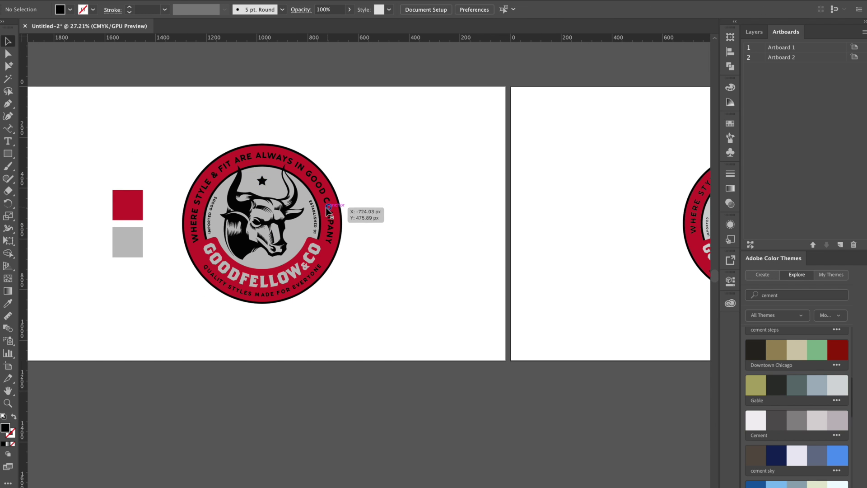
left_click(231, 243)
left_click_drag(232, 242, 315, 259)
scroll(279, 234, "up", 5)
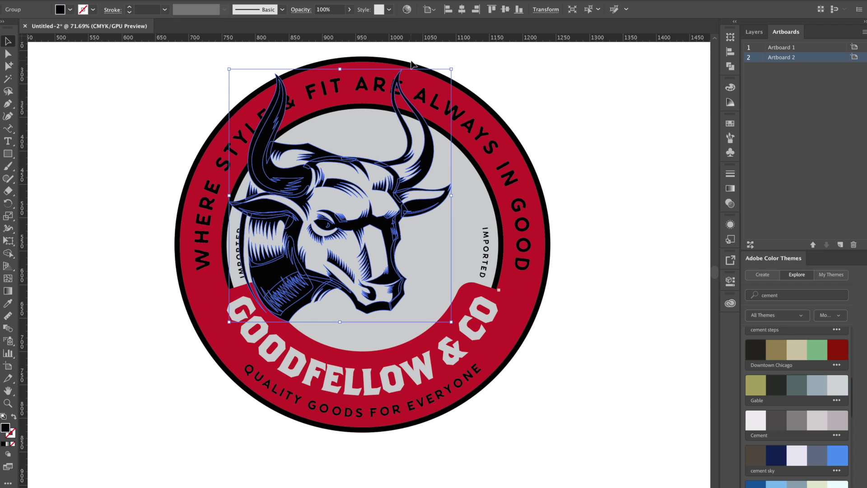
left_click(462, 9)
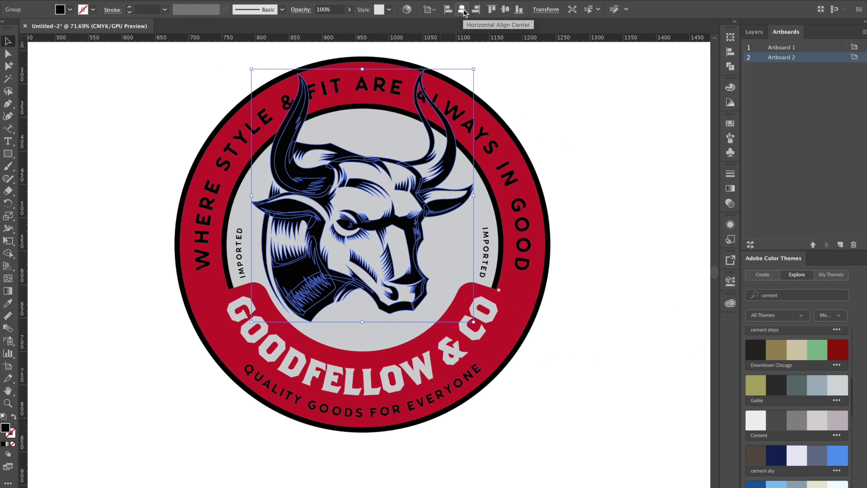
Scale the bull head down to fit the grey inner circle and centre it horizontally again.
scroll(404, 85, "right", 3)
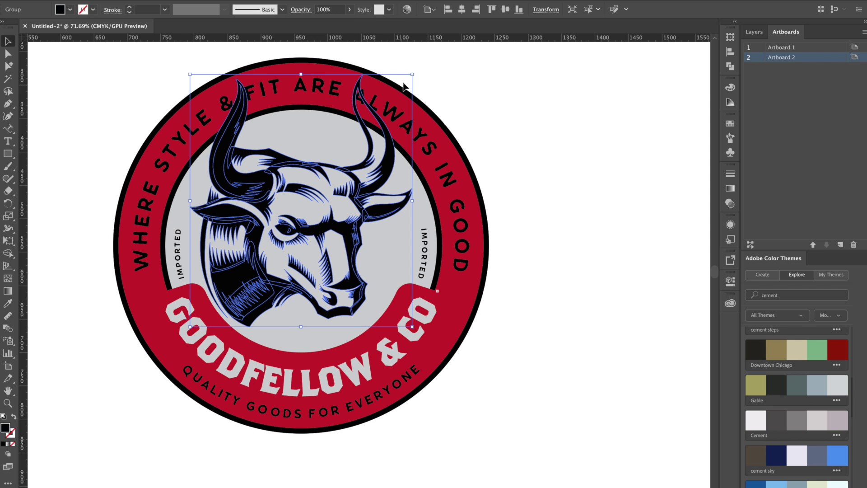
left_click_drag(414, 73, 385, 107)
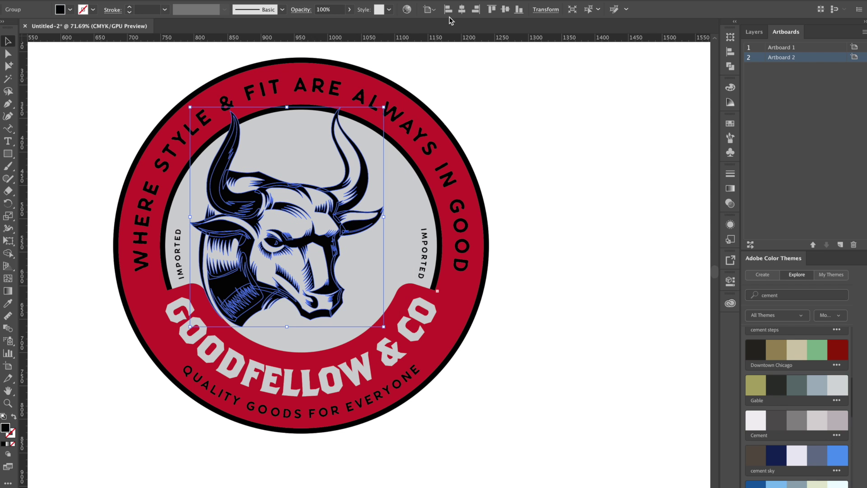
left_click(460, 10)
left_click(537, 99)
Draw a small black five-pointed star centred between the bull's horns.
key("m")
left_click_drag(7, 156, 43, 201)
mouse_move(302, 151)
left_mouse_down()
mouse_move(289, 157)
mouse_move(313, 154)
mouse_move(313, 140)
left_mouse_up()
key("a")
left_click(539, 103)
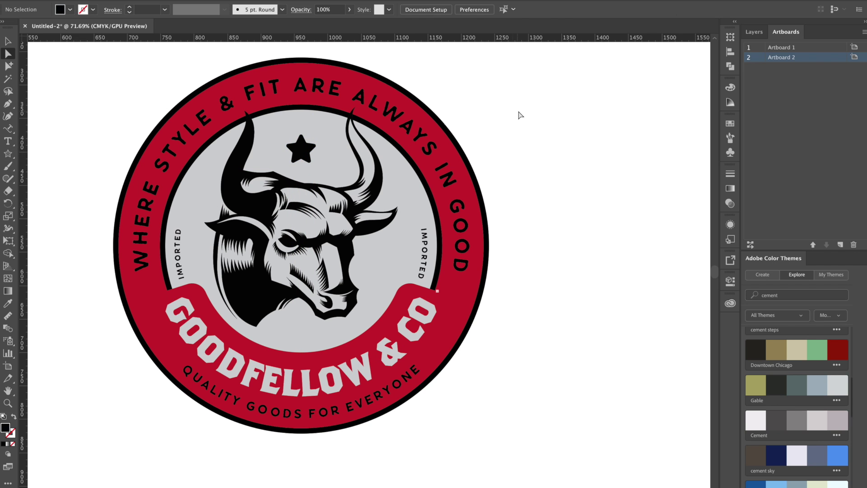
Copy the star at a smaller size to make three stars along the red ring's lower-left curve, above the lower slogan's start.
scroll(520, 115, "down", 2)
left_click(3, 44)
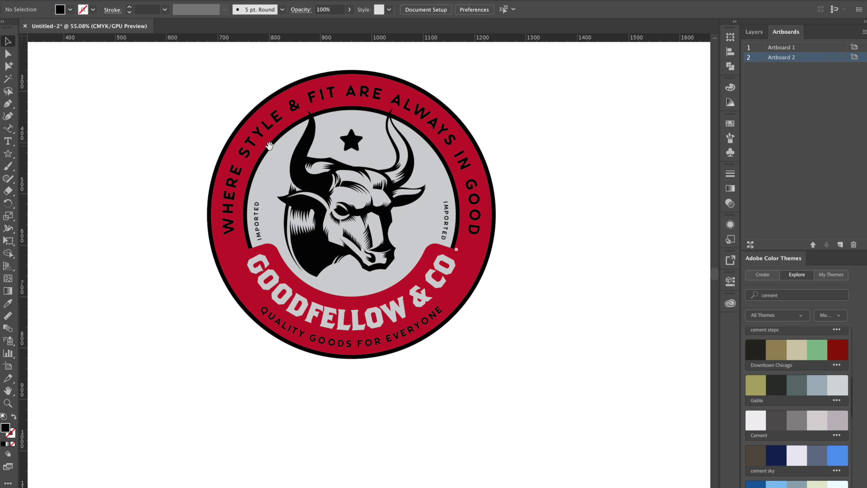
left_click_drag(269, 146, 219, 154)
left_click_drag(190, 122, 144, 131)
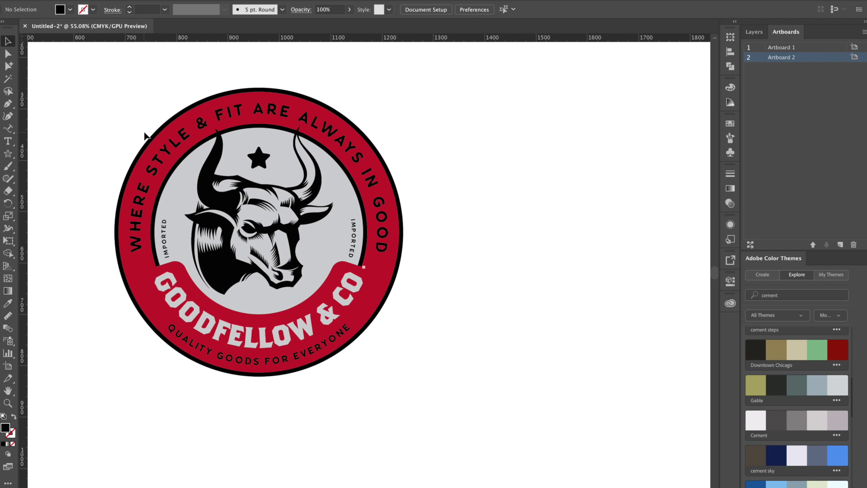
scroll(171, 174, "up", 3)
left_click_drag(319, 286, 297, 229)
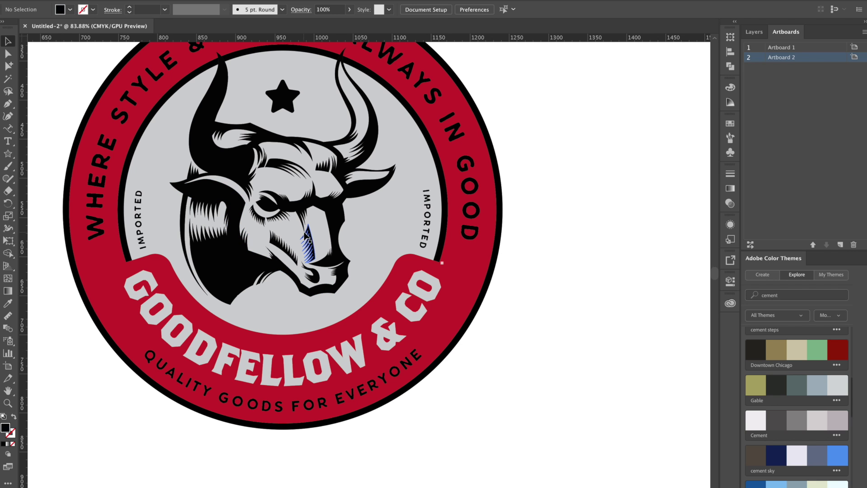
left_click_drag(286, 97, 108, 288)
left_click(77, 379)
left_click(93, 350)
left_click(88, 366)
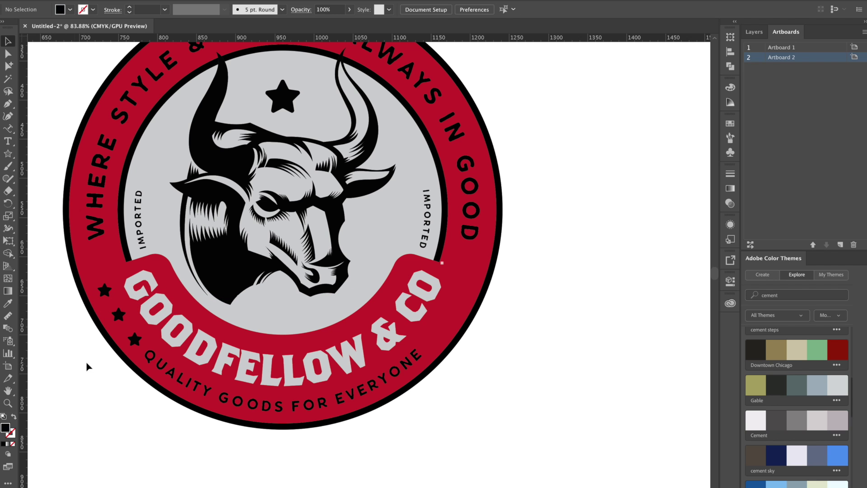
Nudge the three small stars down to follow the red ring's curve and keep them as one group.
left_click(118, 313)
key("Down")
key("Down")
key("Down")
left_click(108, 370)
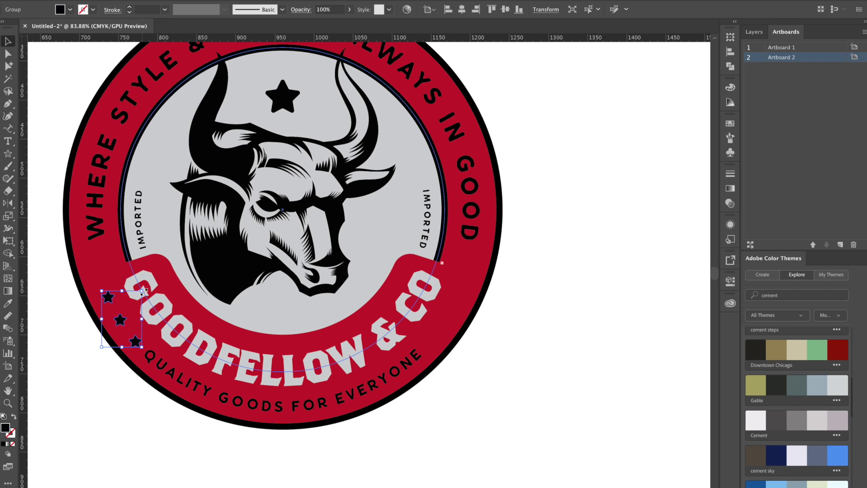
Scale the three-star group down slightly and nudge it lower within the red ring.
mouse_move(141, 292)
left_mouse_down()
mouse_move(149, 290)
mouse_move(137, 297)
left_mouse_up()
key("Down")
key("Down")
key("Down")
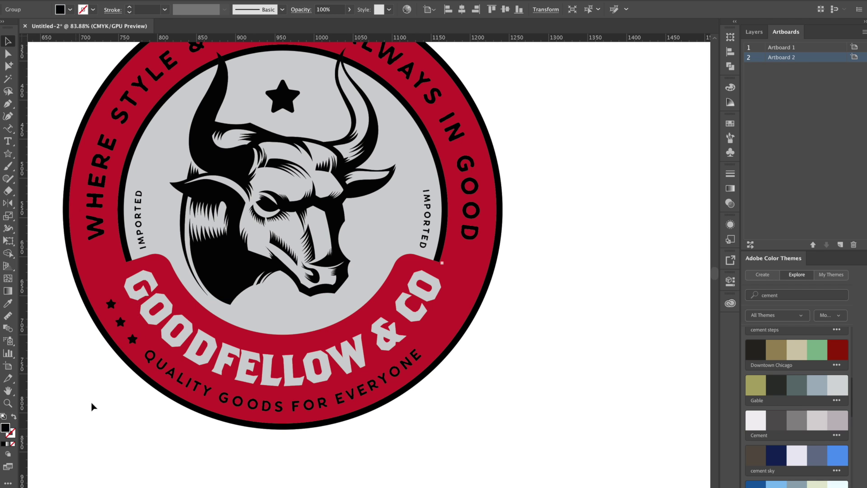
left_click(91, 407)
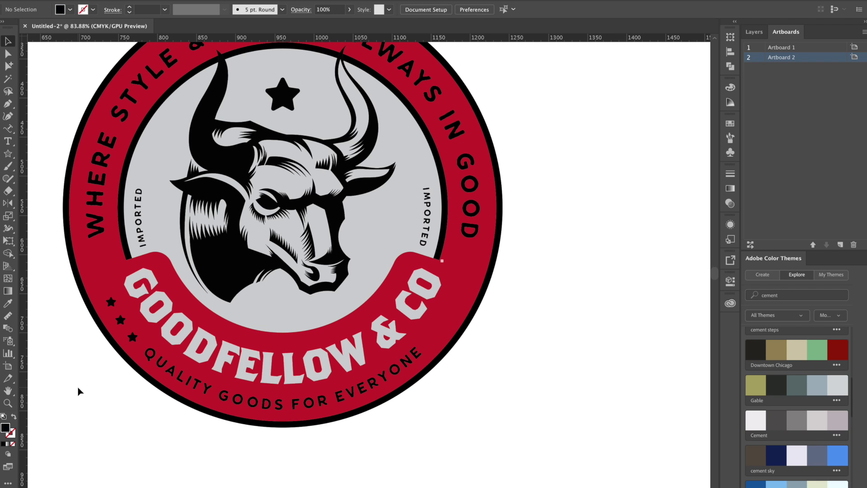
Reflect a copy of the three-star group across a vertical axis through the badge's centre onto the opposite side.
left_click(112, 302)
left_click(8, 203)
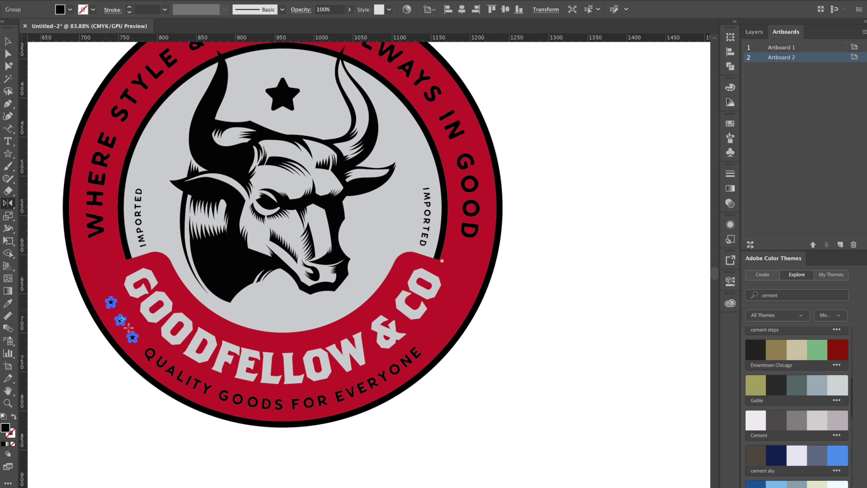
left_click(283, 424, "alt")
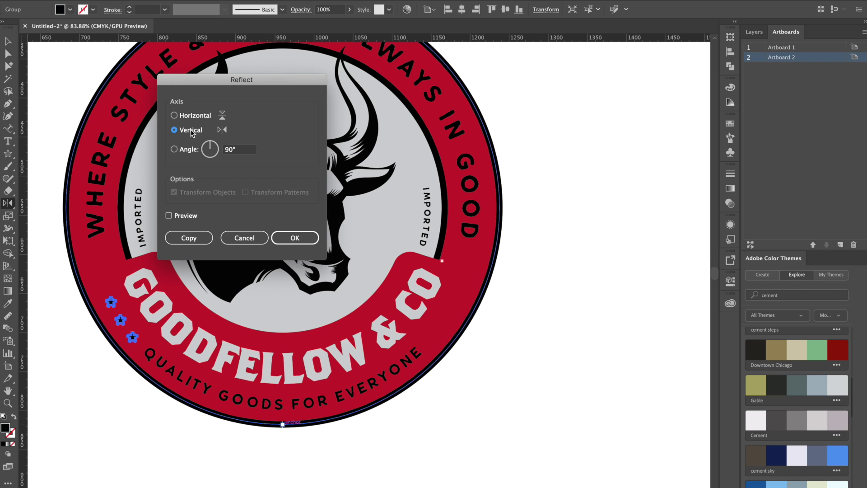
left_click(183, 238)
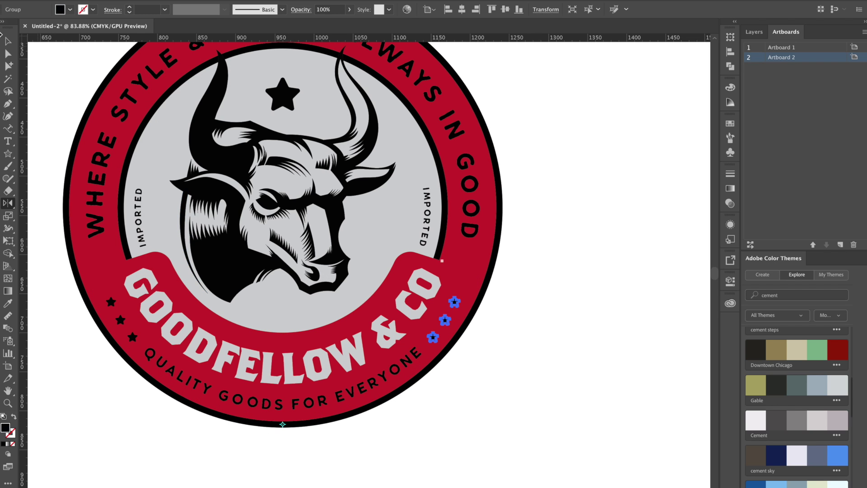
key("v")
left_click(69, 73)
scroll(68, 73, "down", 3)
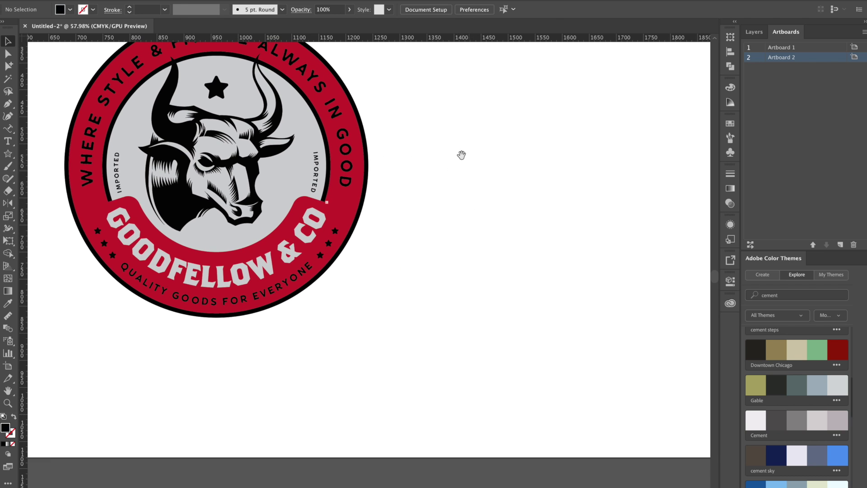
Widen the letter tracking of the upper slogan "WHERE STYLE & FIT ARE ALWAYS IN GOOD" so it spreads further around the red ring.
left_click_drag(464, 156, 495, 219)
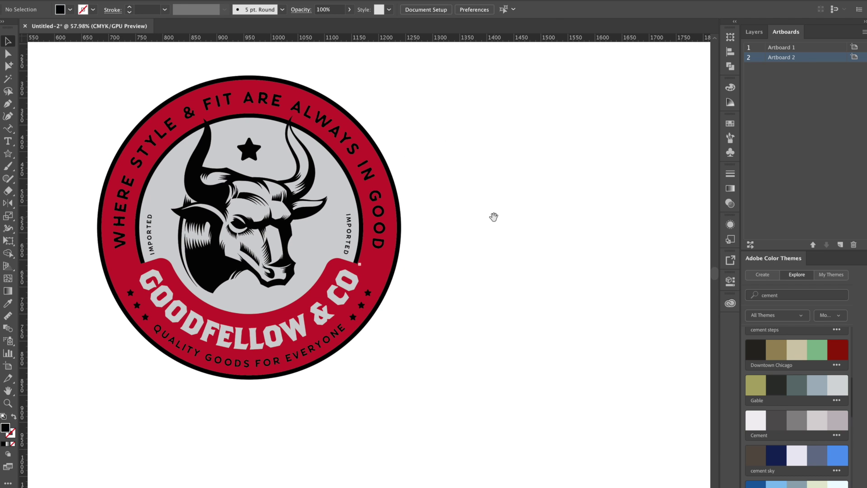
left_click(125, 216)
scroll(137, 149, "up", 3)
key("alt+Right")
key("alt+Right")
key("alt+Right")
key("alt+Left")
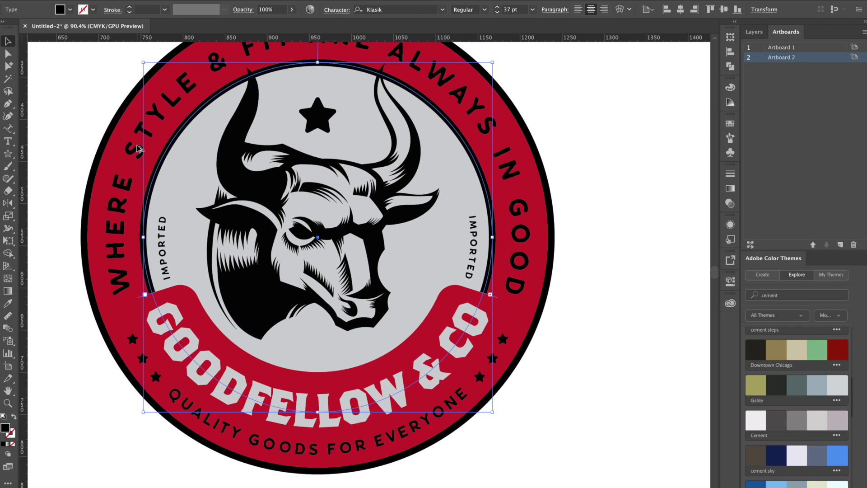
left_click(611, 216)
scroll(600, 220, "down", 2)
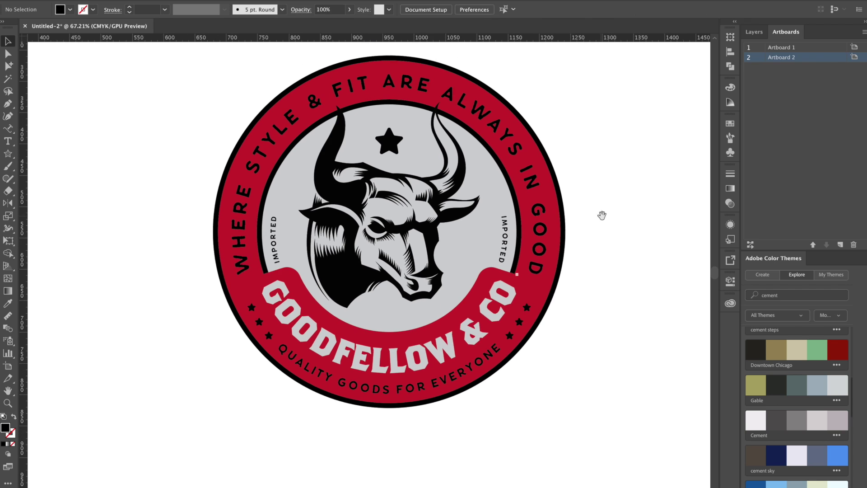
Scale the bull head up slightly and centre it horizontally within the badge.
left_click_drag(642, 220, 533, 244)
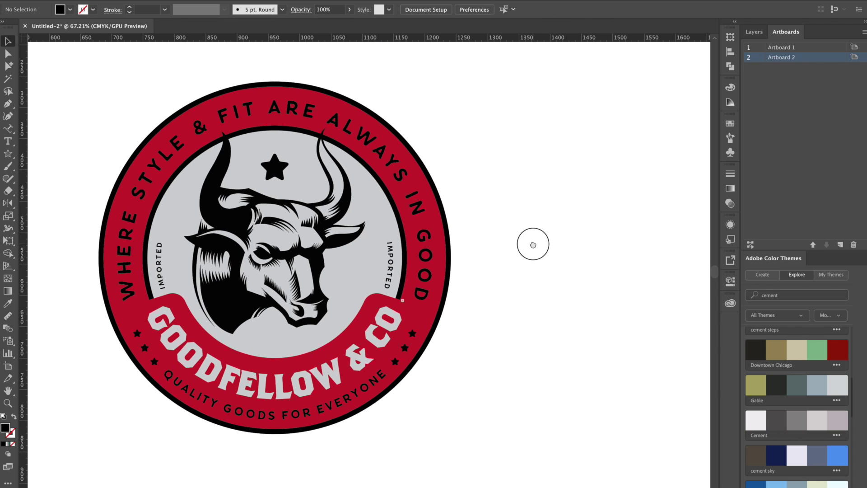
left_click(234, 197)
left_click_drag(404, 128, 369, 125)
left_click(282, 246)
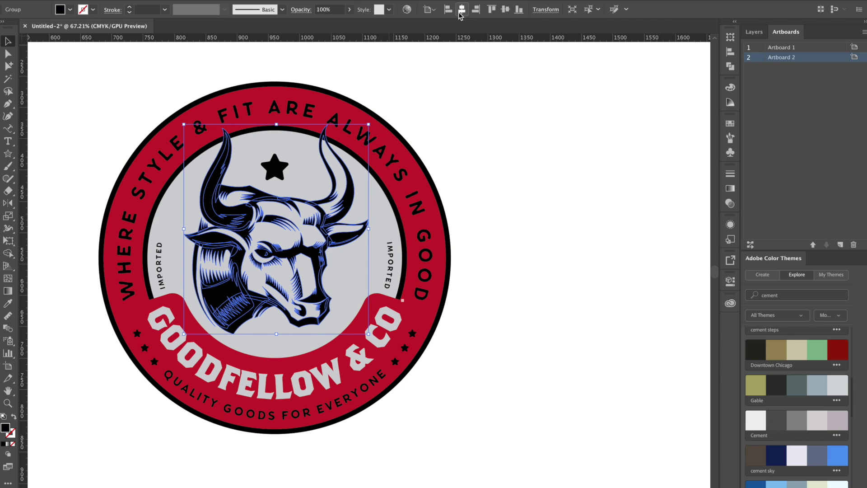
left_click(486, 213)
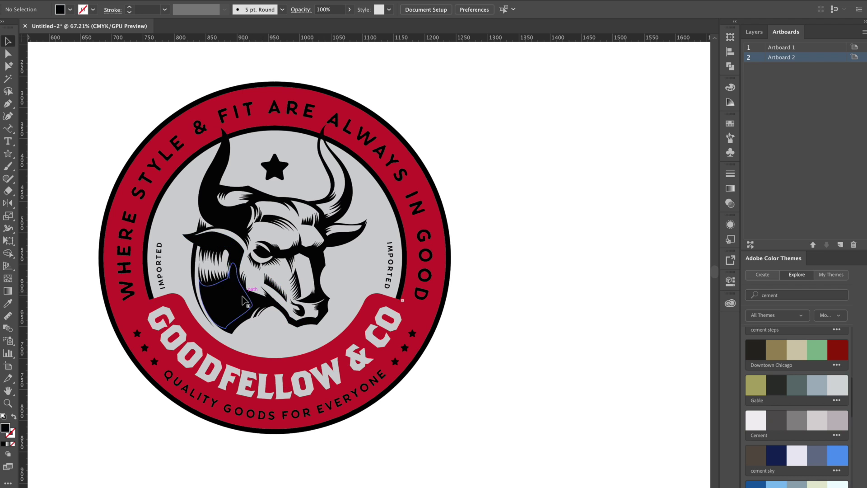
Nudge the bull head down slightly within the grey inner circle.
left_click(268, 295)
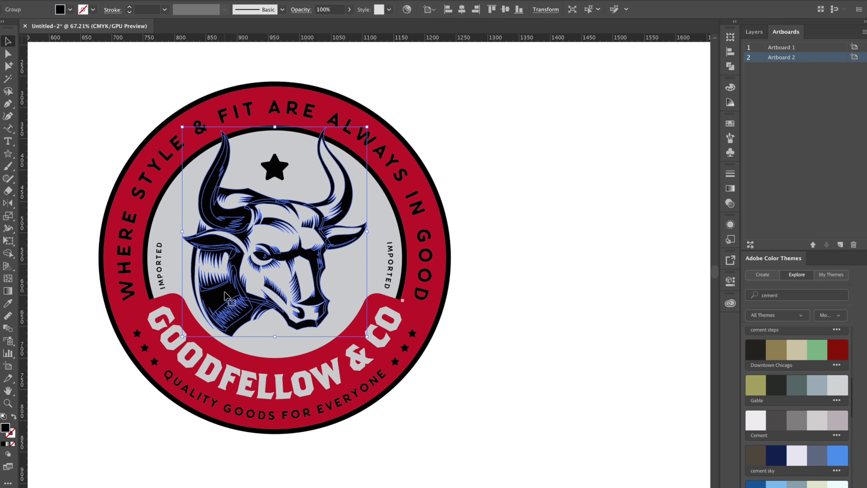
left_click(488, 223)
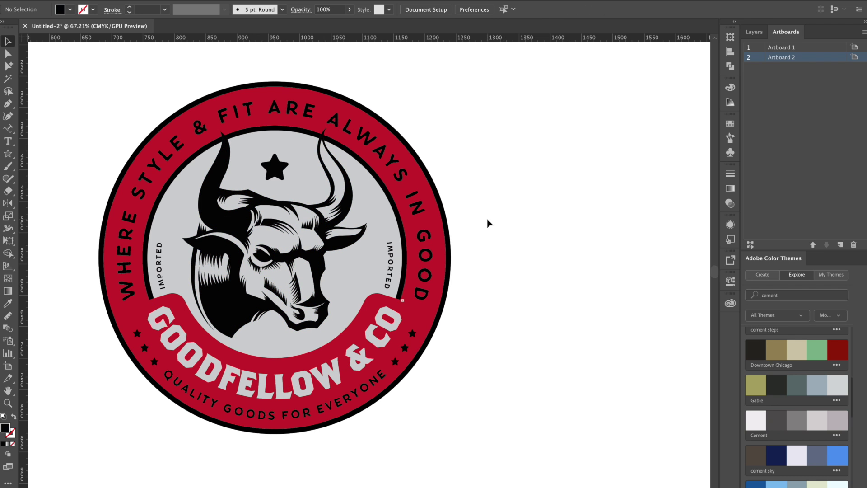
scroll(489, 223, "down", 3)
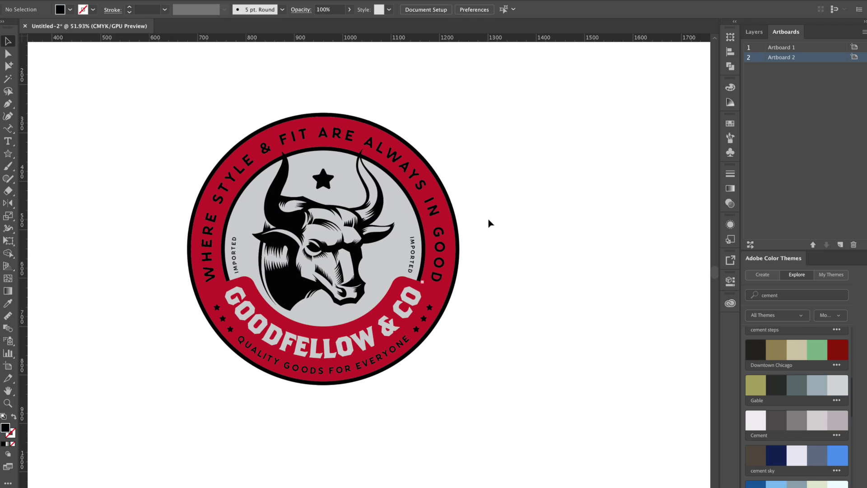